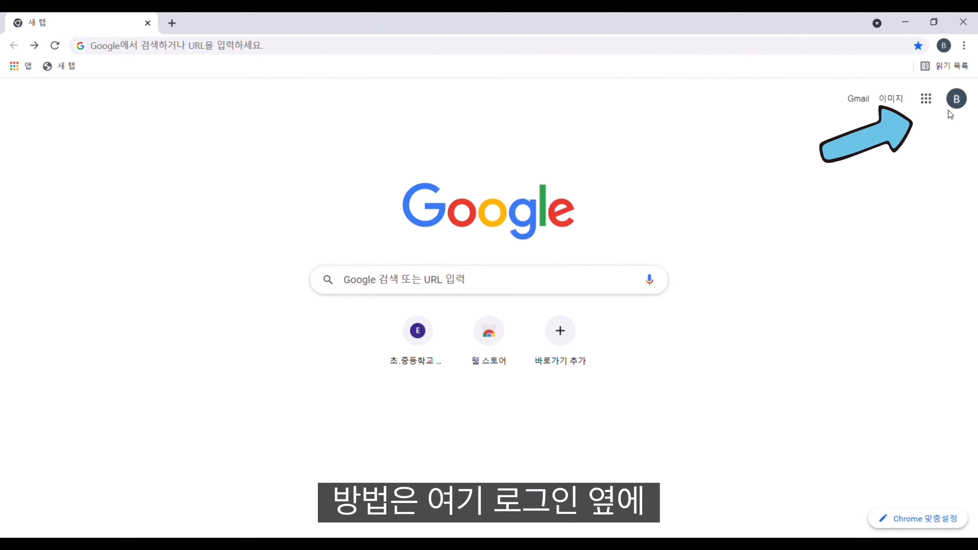
# Open Google Forms from the Google apps list and create a blank form
pyautogui.click(926, 99)
pyautogui.scroll(-10, 897, 163)
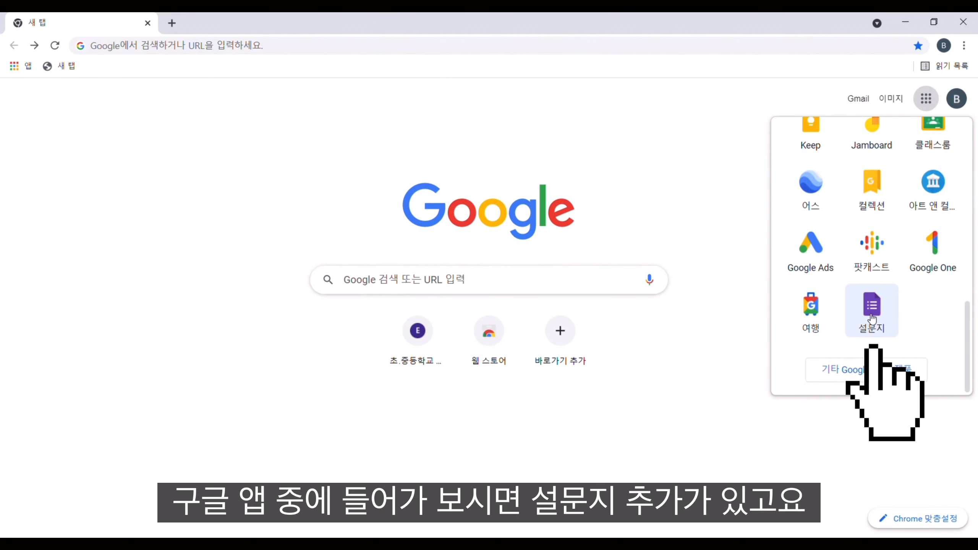
pyautogui.click(725, 261)
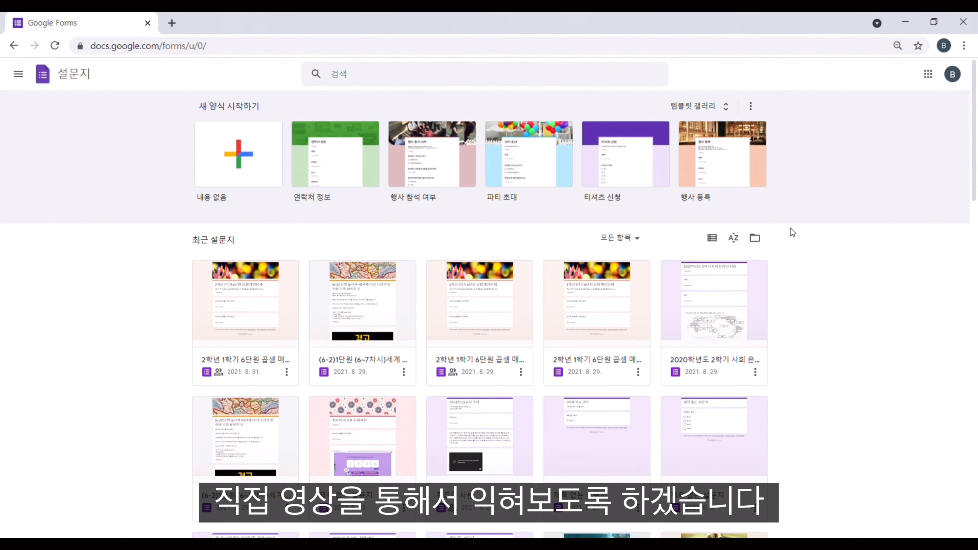
pyautogui.click(251, 164)
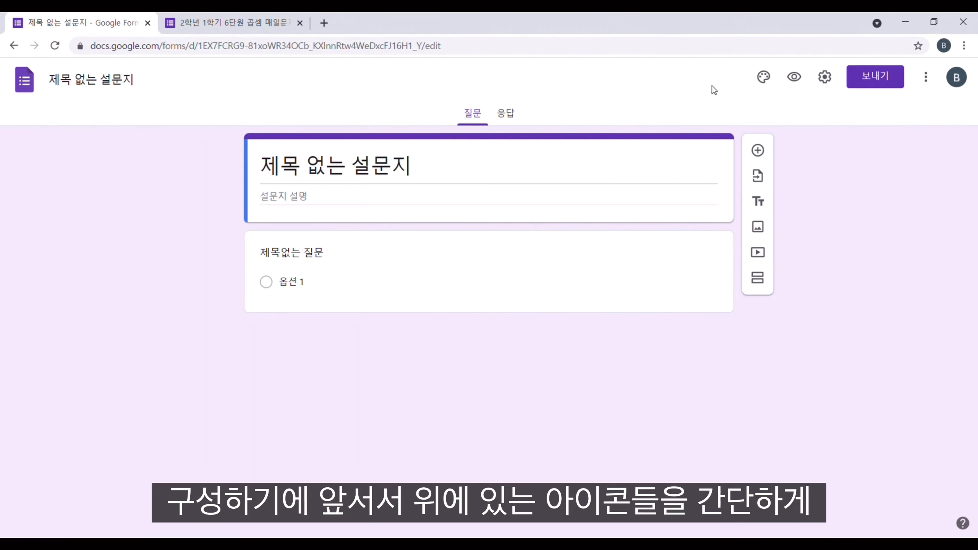
# Set the form's header image to the coloured pencils picture from the 직장 및 학교 theme category
pyautogui.click(764, 79)
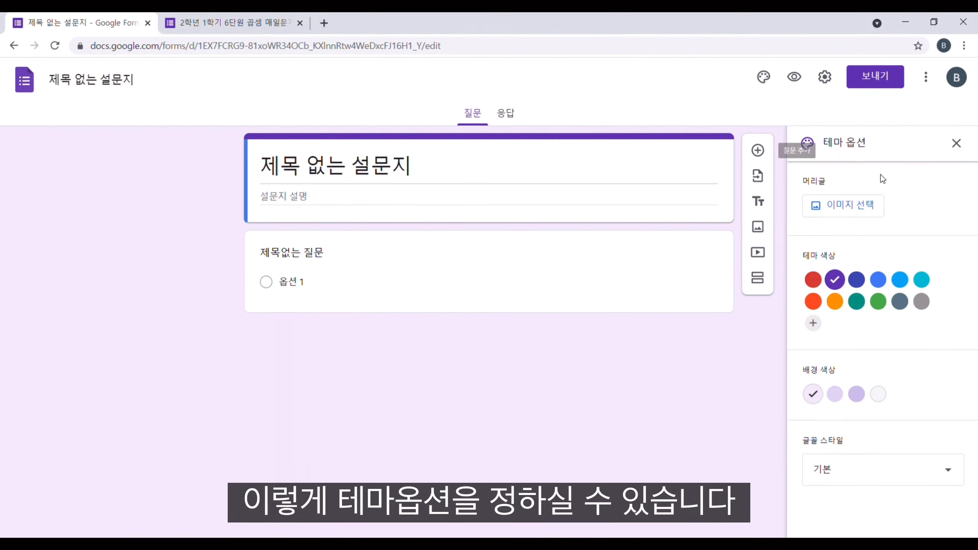
pyautogui.click(861, 205)
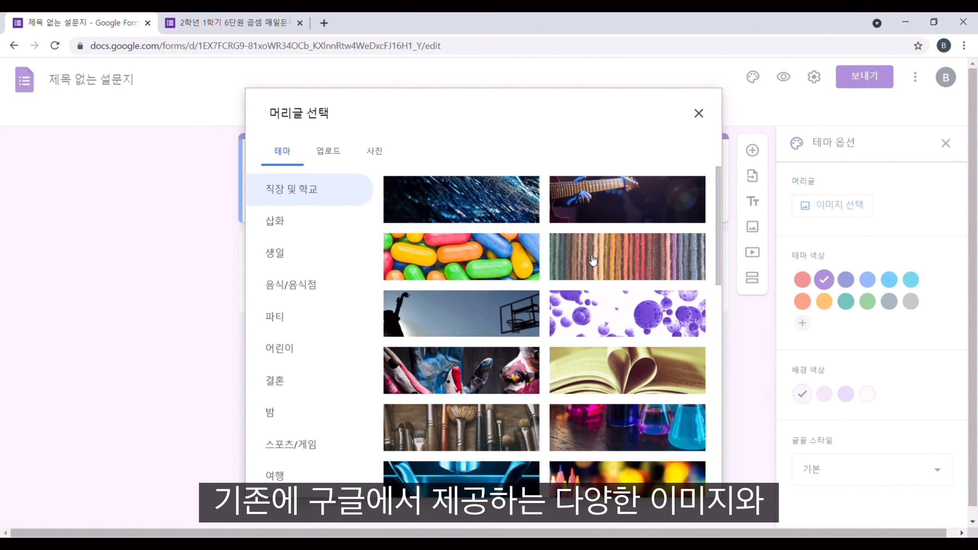
pyautogui.scroll(-3, 593, 262)
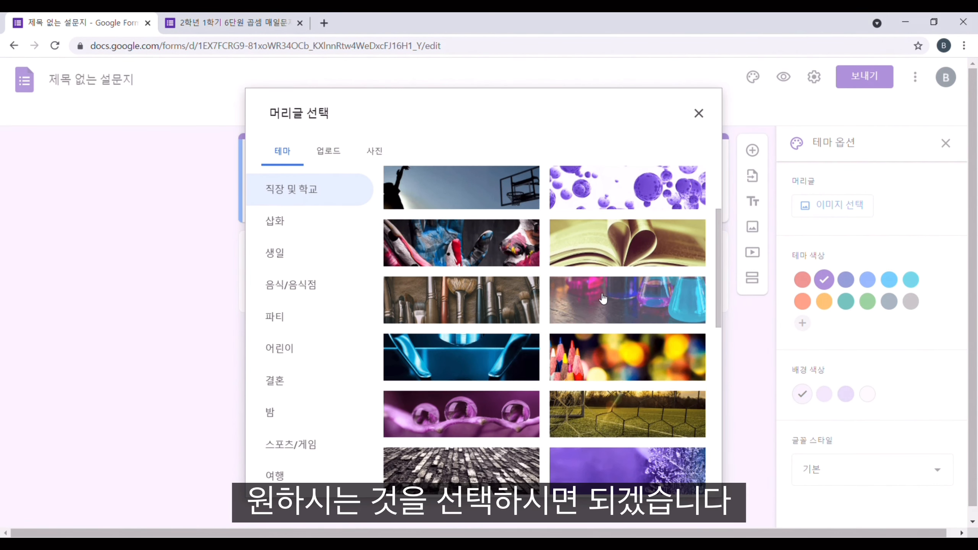
pyautogui.scroll(-2, 618, 307)
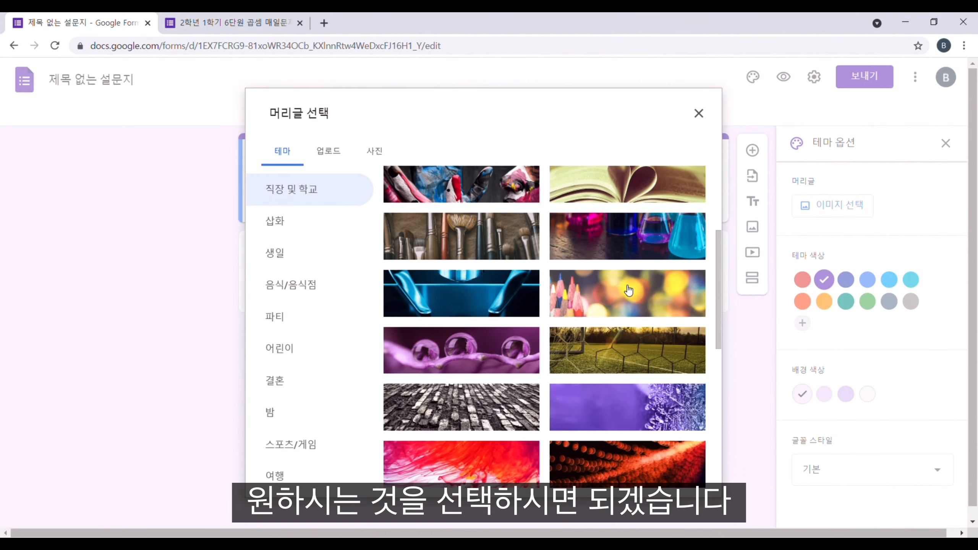
pyautogui.doubleClick(621, 303)
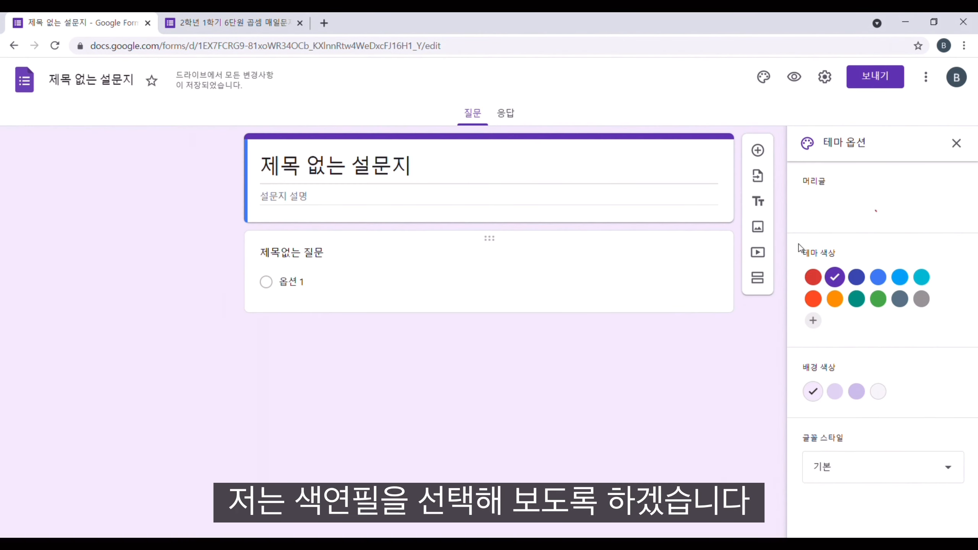
pyautogui.click(957, 143)
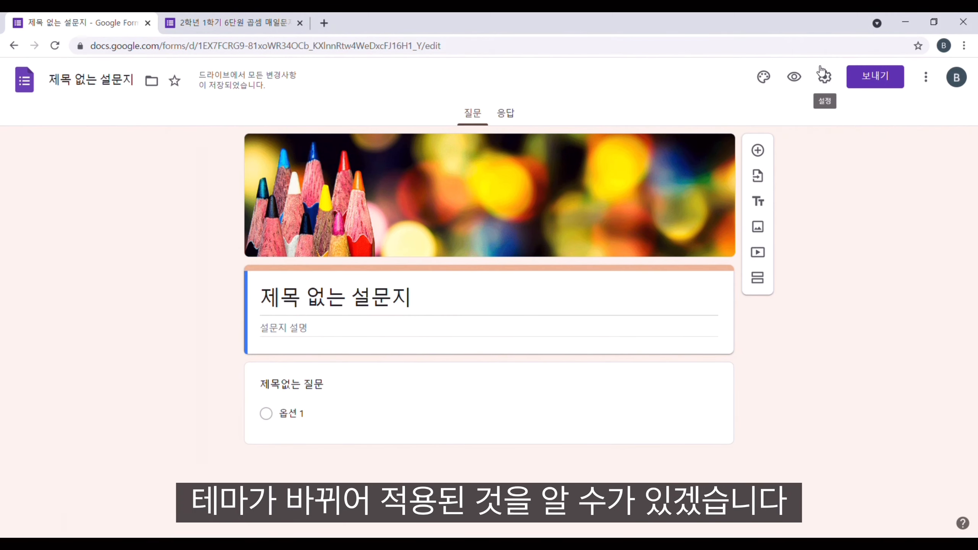
# Try the other suggested theme colours and return to the first one, #edbda0
pyautogui.click(764, 78)
pyautogui.click(834, 285)
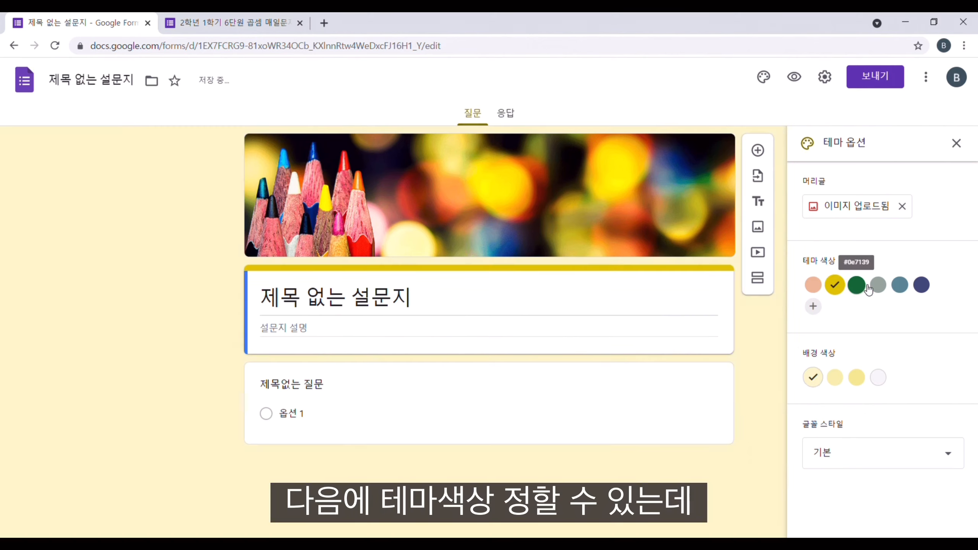
pyautogui.click(857, 285)
pyautogui.click(878, 285)
pyautogui.click(900, 285)
pyautogui.click(922, 285)
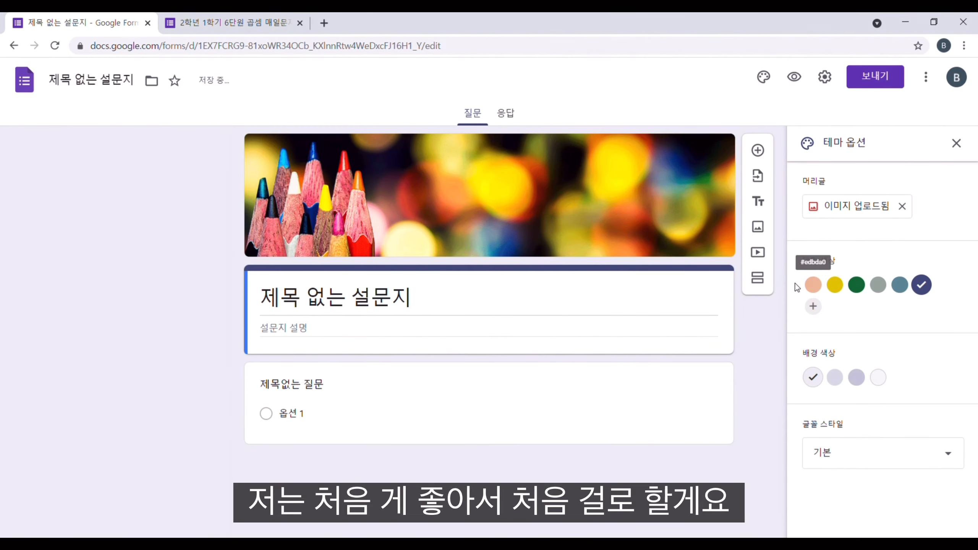
pyautogui.click(813, 285)
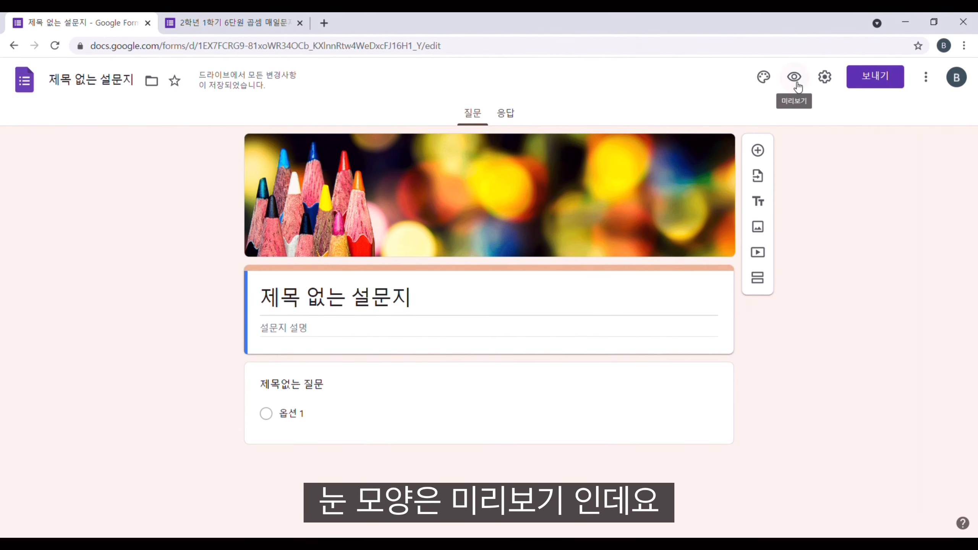
# Preview the form and examine its general, presentation and quiz settings
pyautogui.click(797, 83)
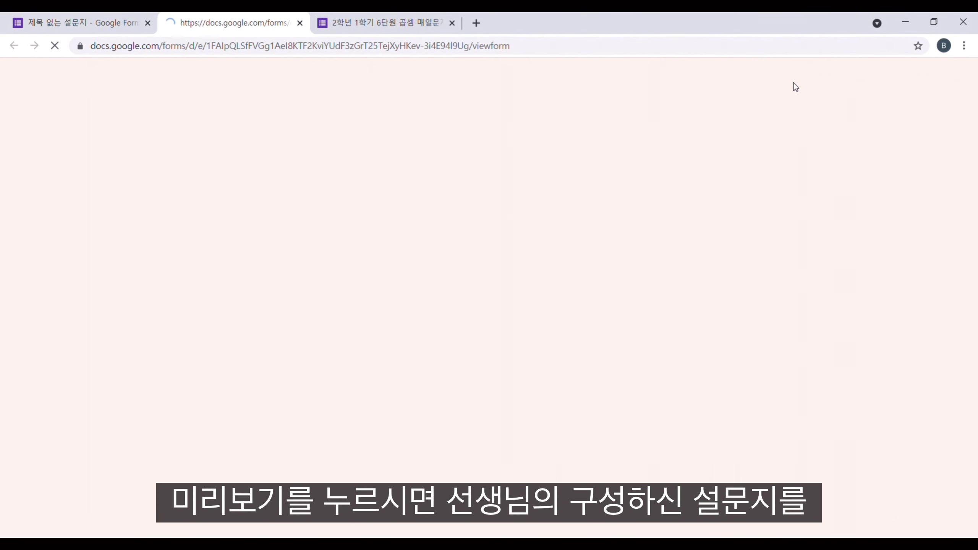
pyautogui.click(299, 24)
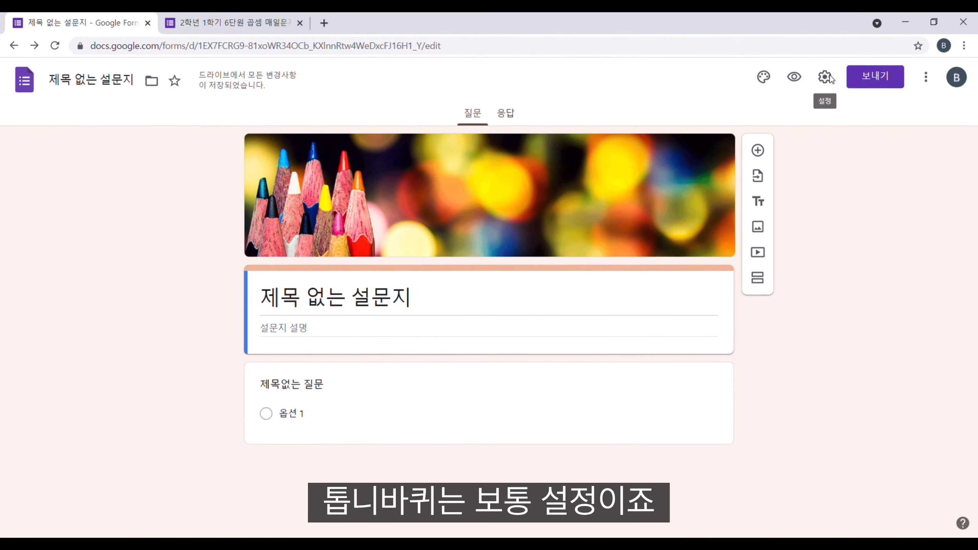
pyautogui.click(826, 77)
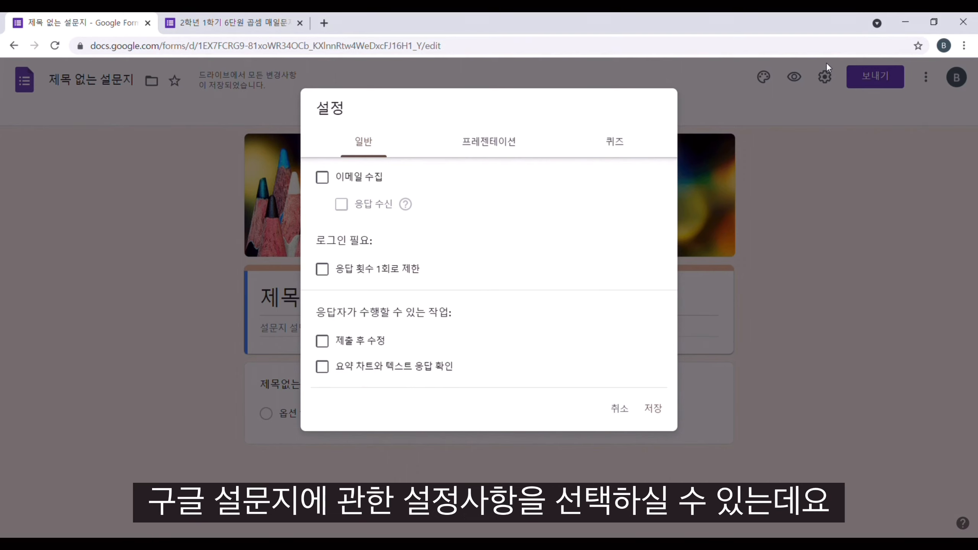
pyautogui.click(615, 141)
pyautogui.click(349, 154)
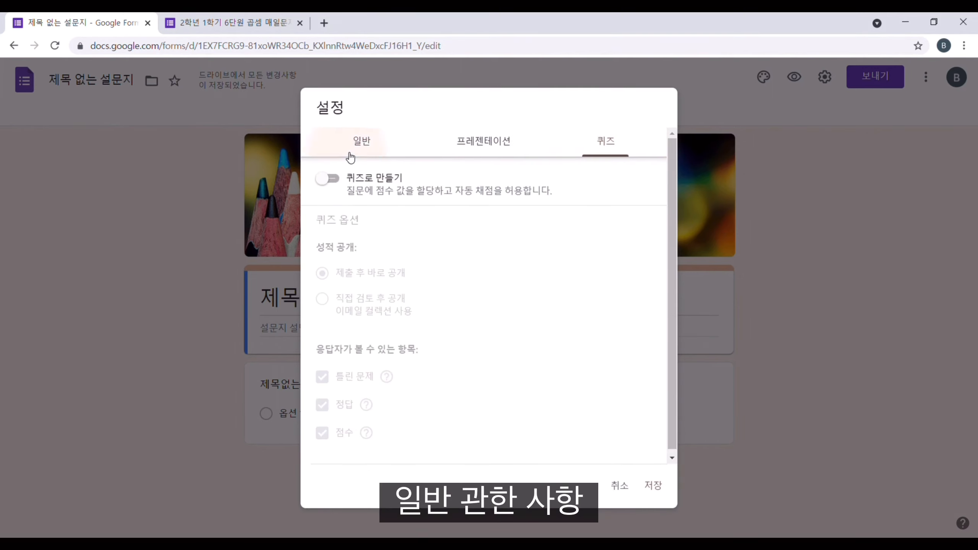
pyautogui.click(523, 143)
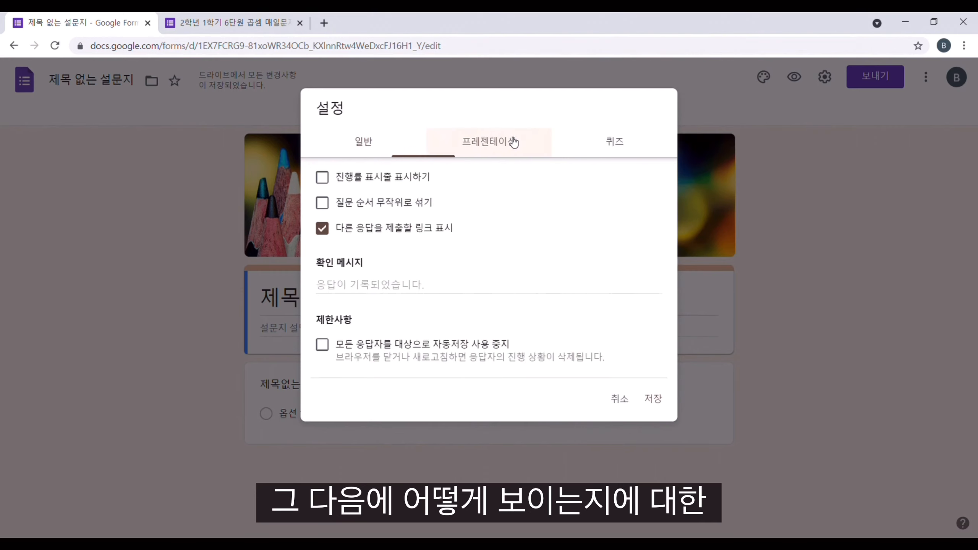
pyautogui.click(619, 151)
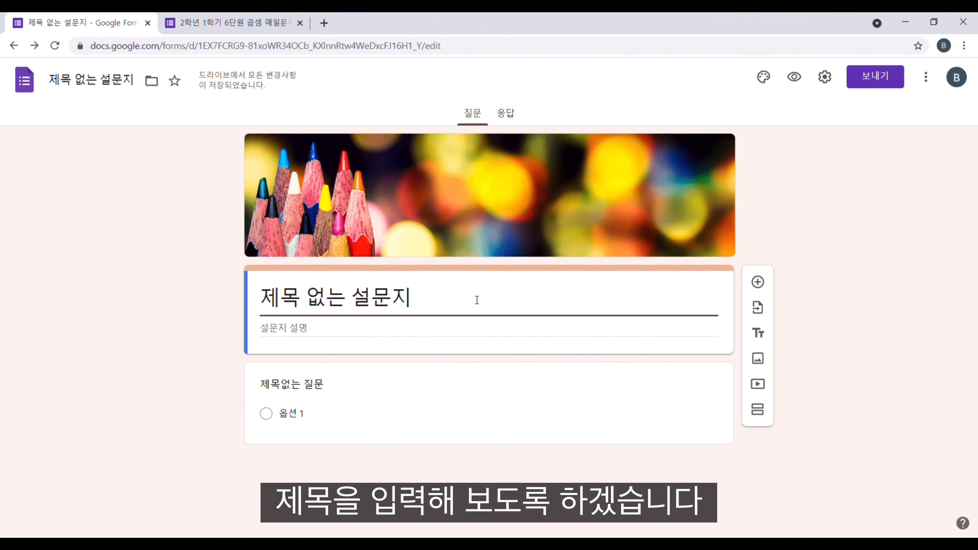
# Title the form "2학년 1학기 6단원 곱셈 매일문제" with the description "2학년 1학기 6단원 곱셈 매일문제입니다. 문제를 풀고 결과를 확인해보세요."
pyautogui.moveTo(479, 300); pyautogui.dragTo(248, 333)
pyautogui.write('2학년')
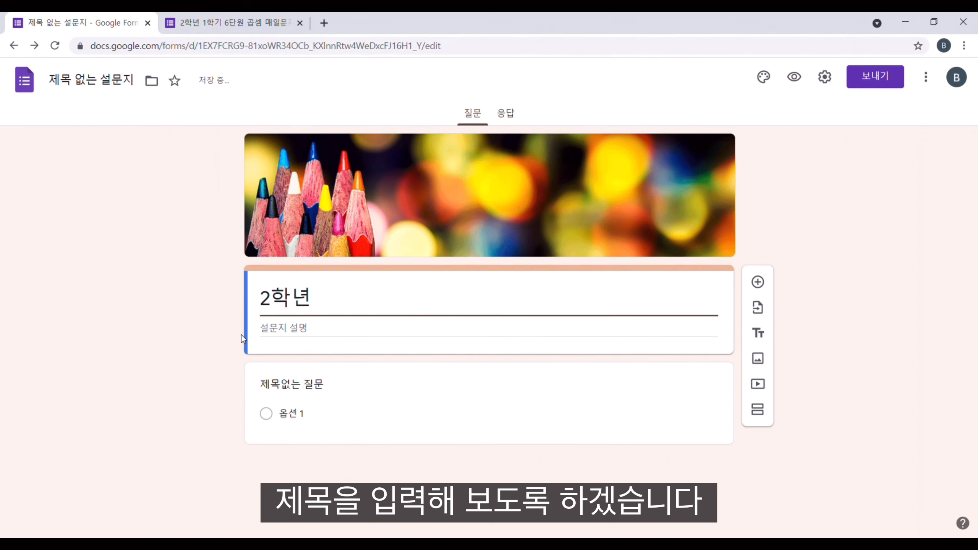
pyautogui.write(' 1학기 6단원 곱셈 매일문제')
pyautogui.click(307, 338)
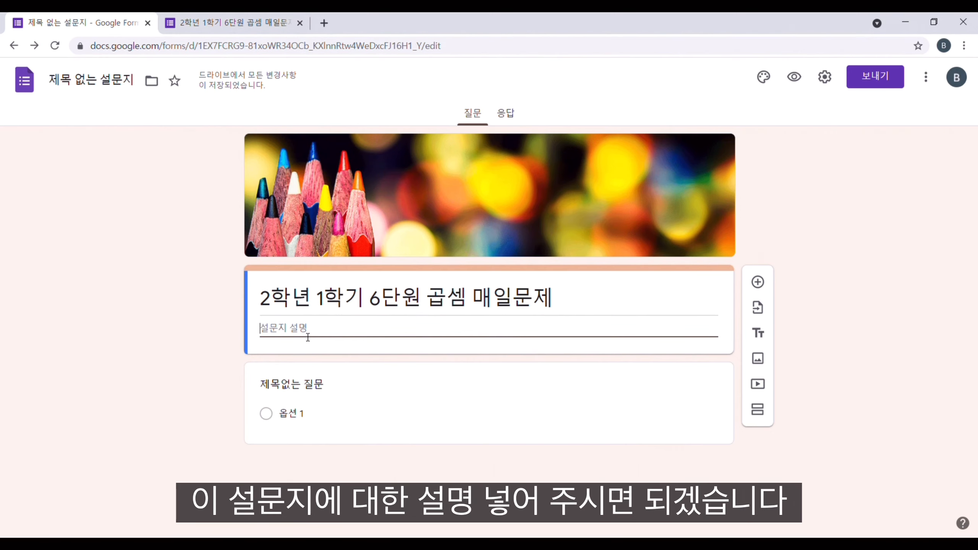
pyautogui.write('2학년 1학기 6단원 곱셈 매일문제입니다. 문제를 풀고 결과를 확인해보세요.')
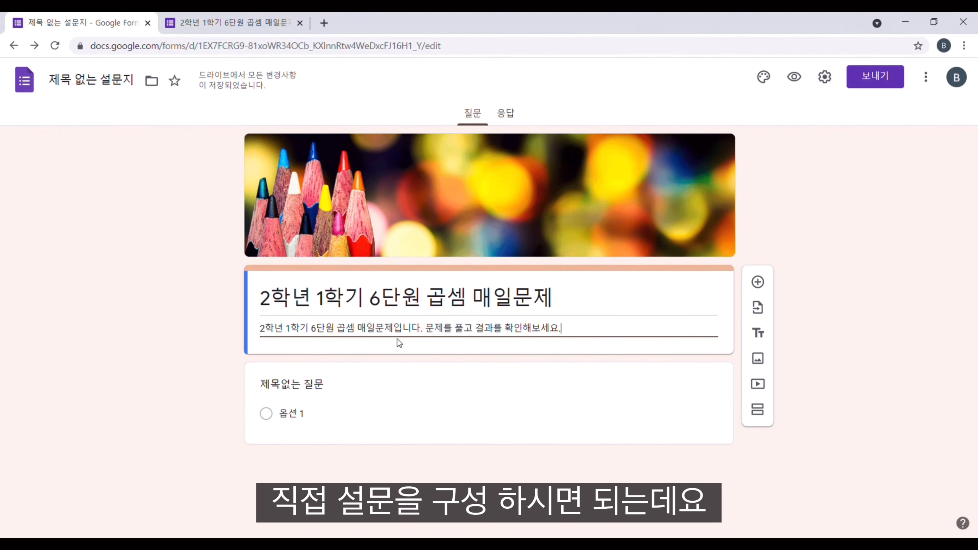
# Make the first question a required short-answer (단답형) question reading "자신의 번호를 적어주세요."
pyautogui.click(489, 363)
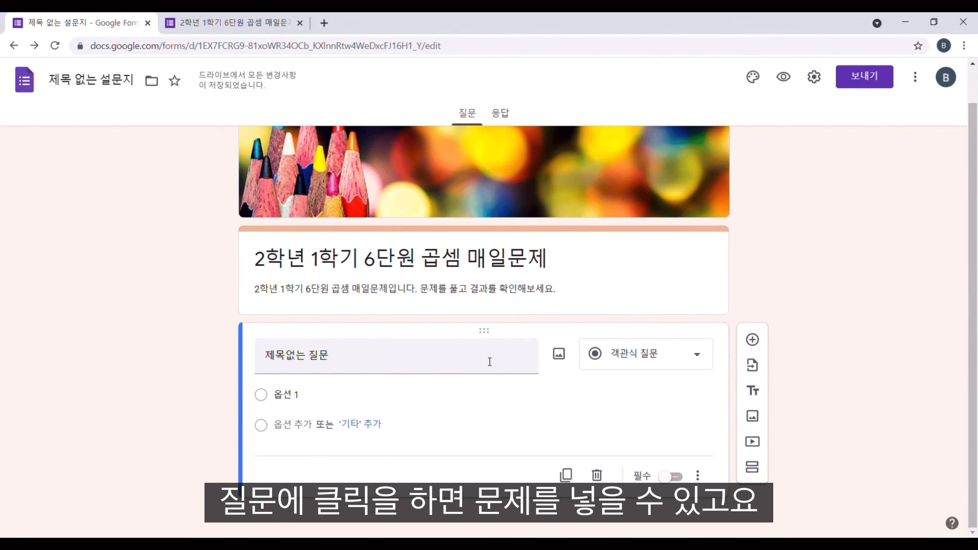
pyautogui.click(668, 365)
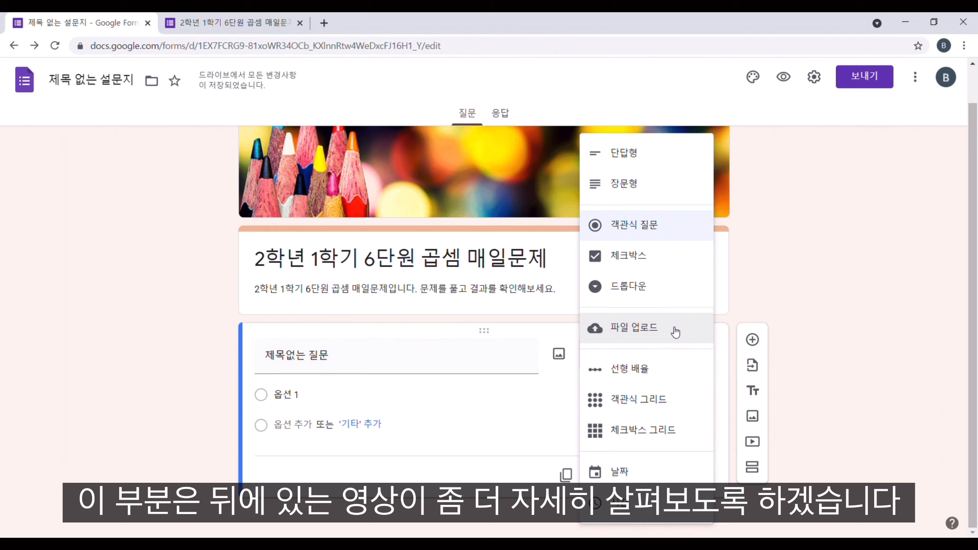
pyautogui.click(635, 163)
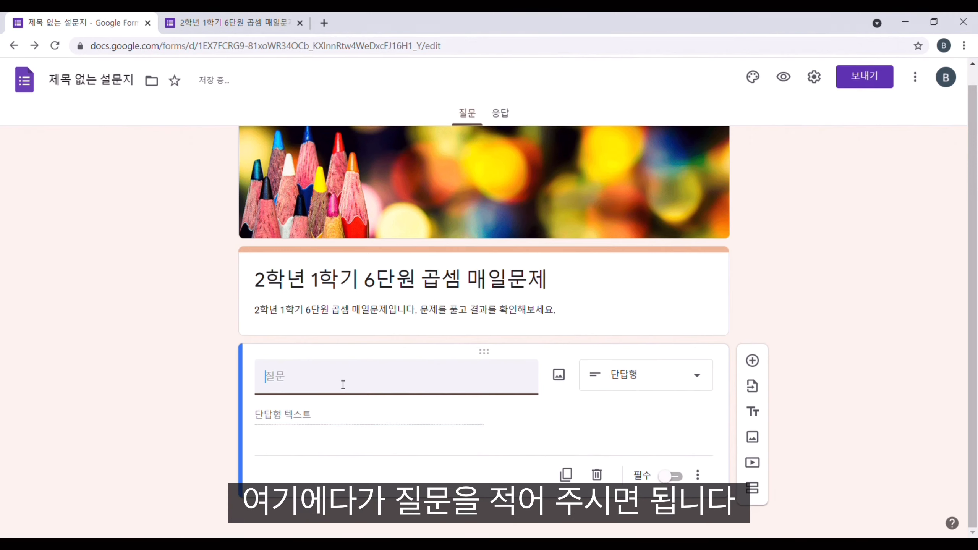
pyautogui.write('자신의 번호를 적어주세요.')
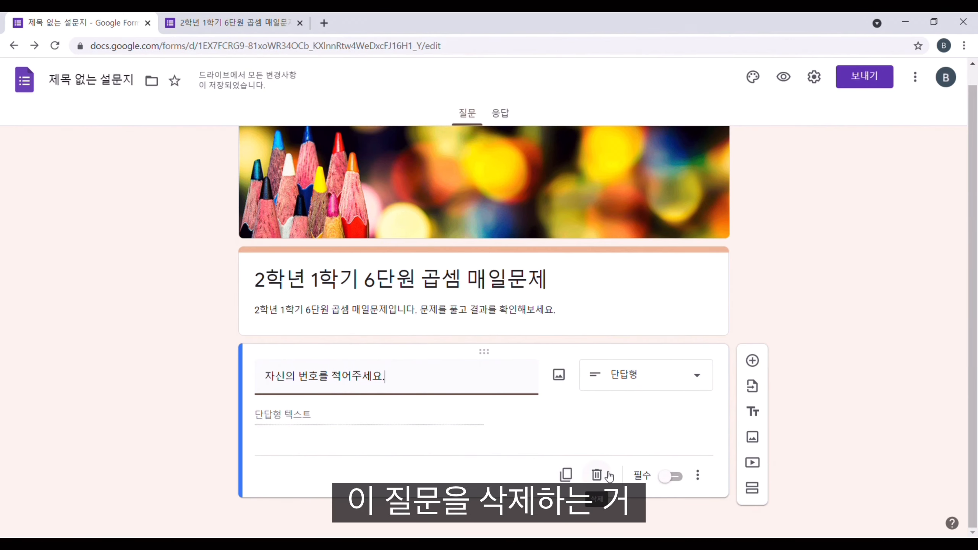
pyautogui.click(673, 477)
pyautogui.click(673, 478)
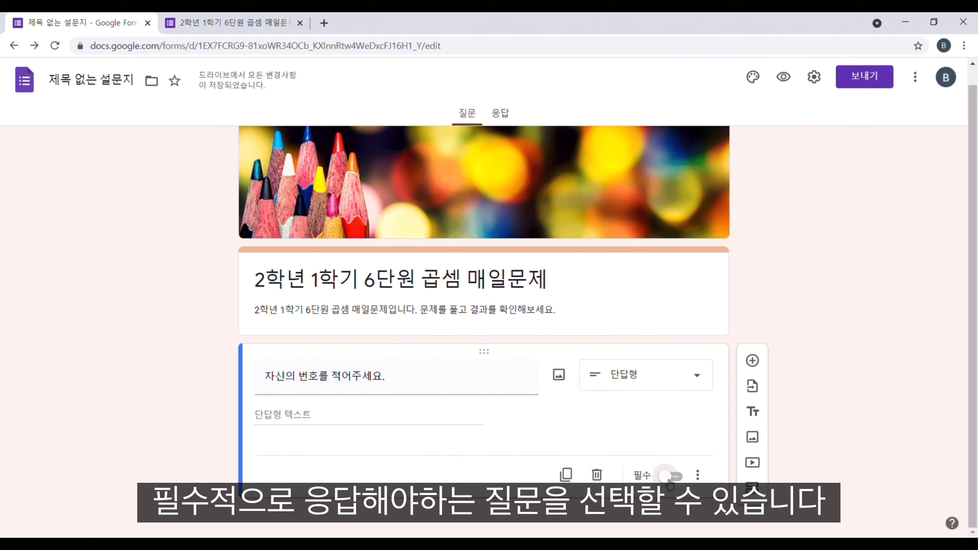
pyautogui.click(670, 477)
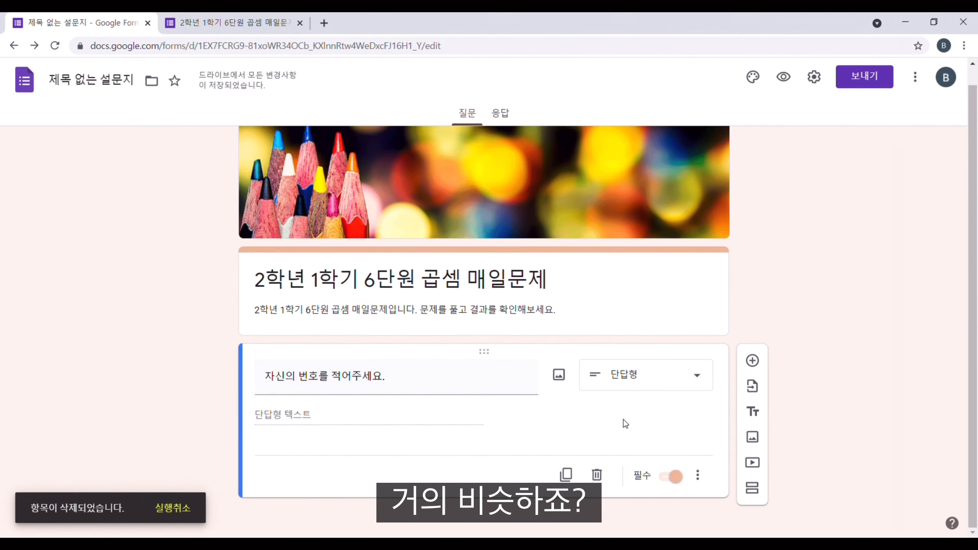
# Duplicate the number question and change the copy's text to "자신의 이름을 적어주세요."
pyautogui.click(565, 474)
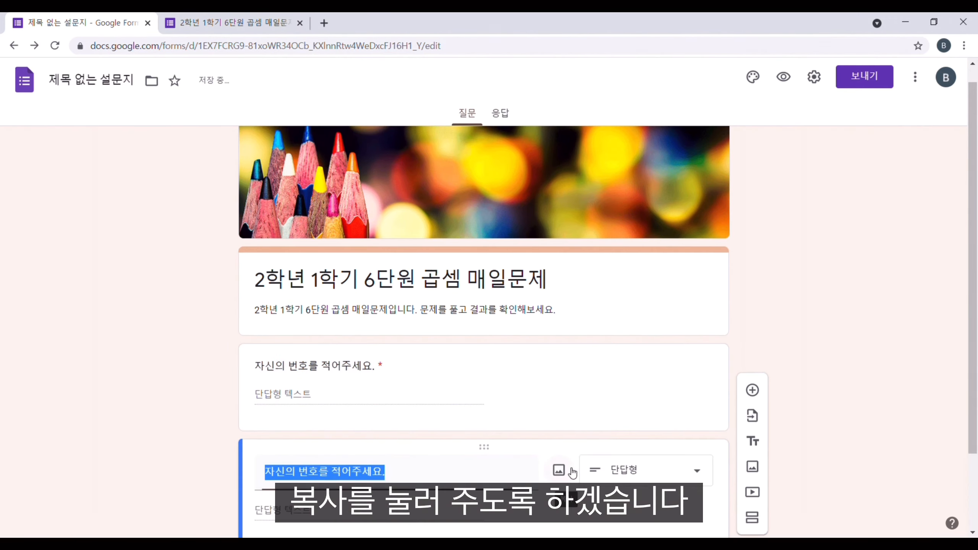
pyautogui.press('BackSpace')
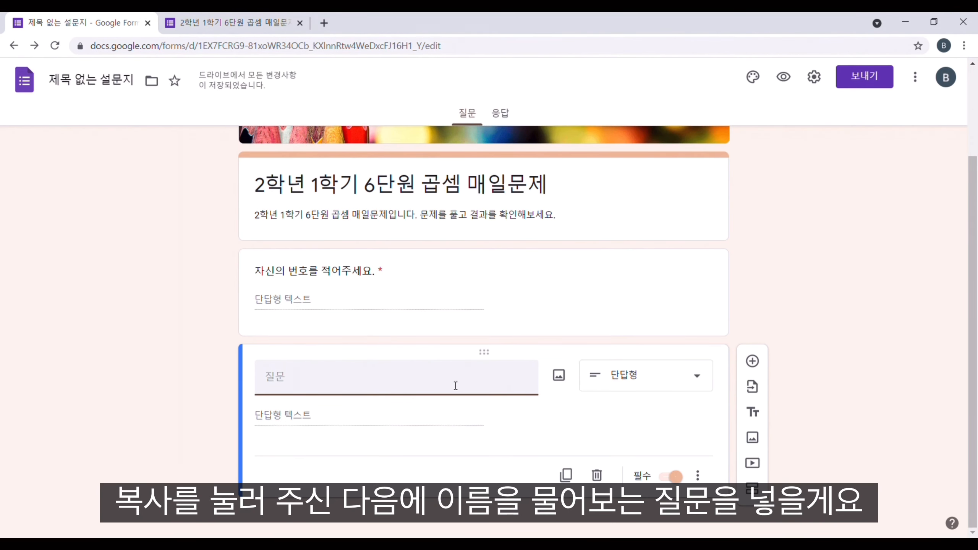
pyautogui.write('자신의 이름을 적어주세요.')
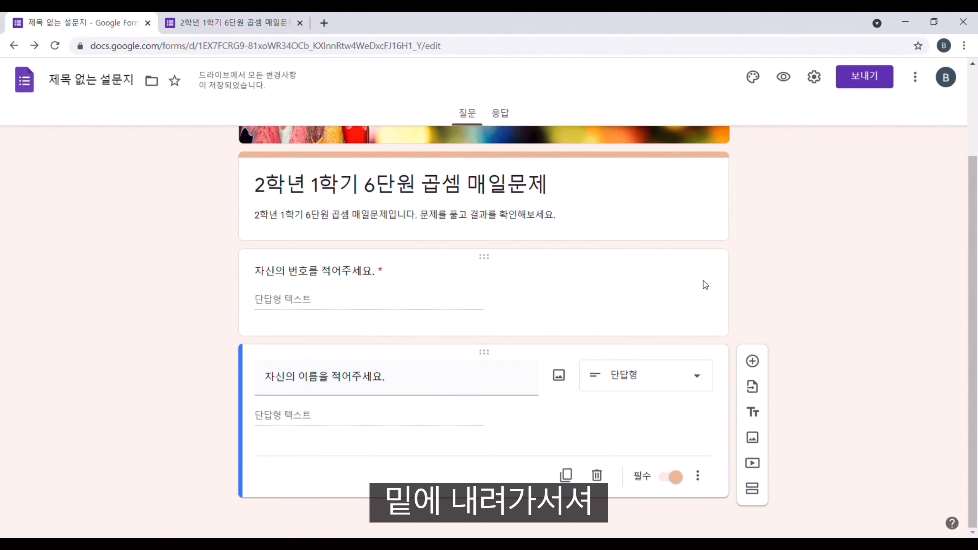
# Add a new question with the image of problem 1 (baseballs counted in twos) and enlarge the image to about the card's width
pyautogui.click(752, 361)
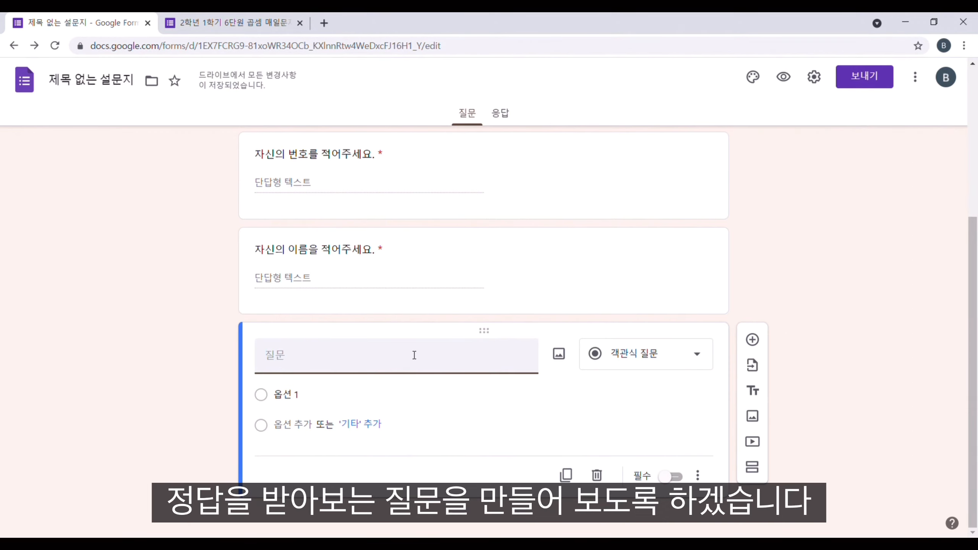
pyautogui.click(565, 361)
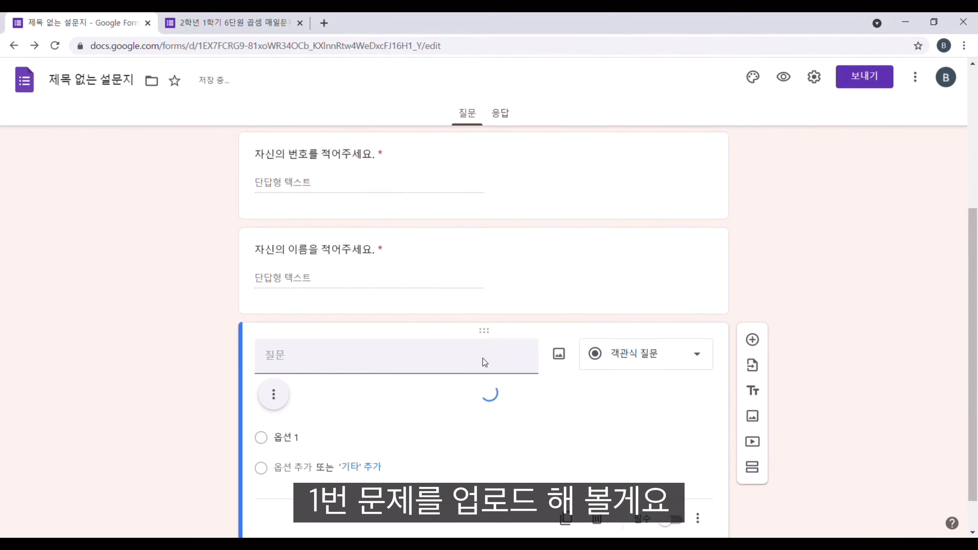
pyautogui.click(529, 351)
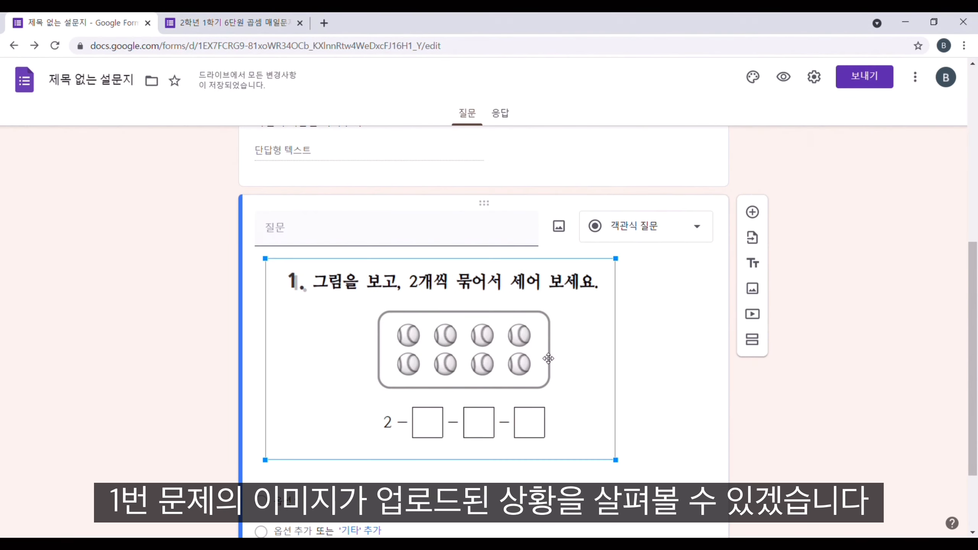
pyautogui.scroll(-1, 654, 385)
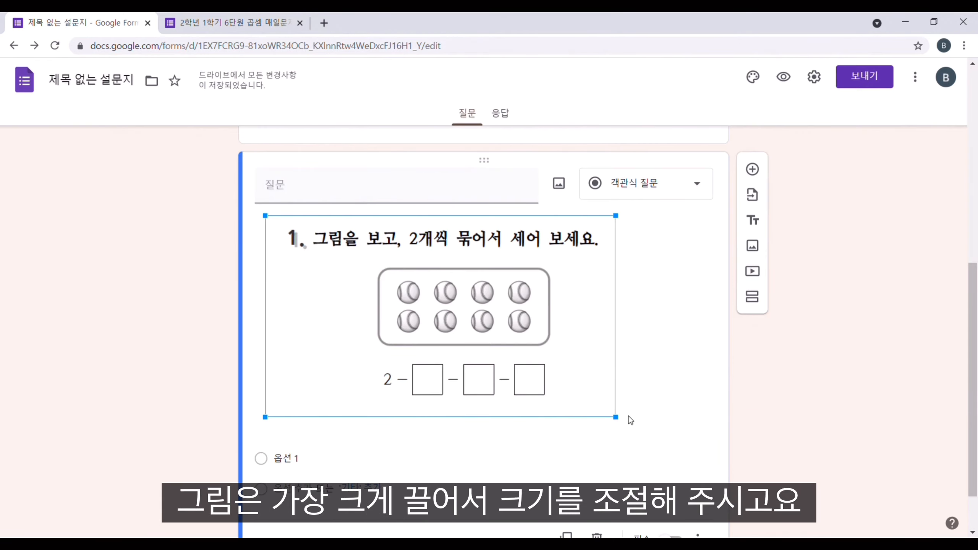
pyautogui.moveTo(616, 417); pyautogui.dragTo(742, 489)
# Make the baseball question a required short-answer (단답형) question titled "[묶어세기]"
pyautogui.click(655, 183)
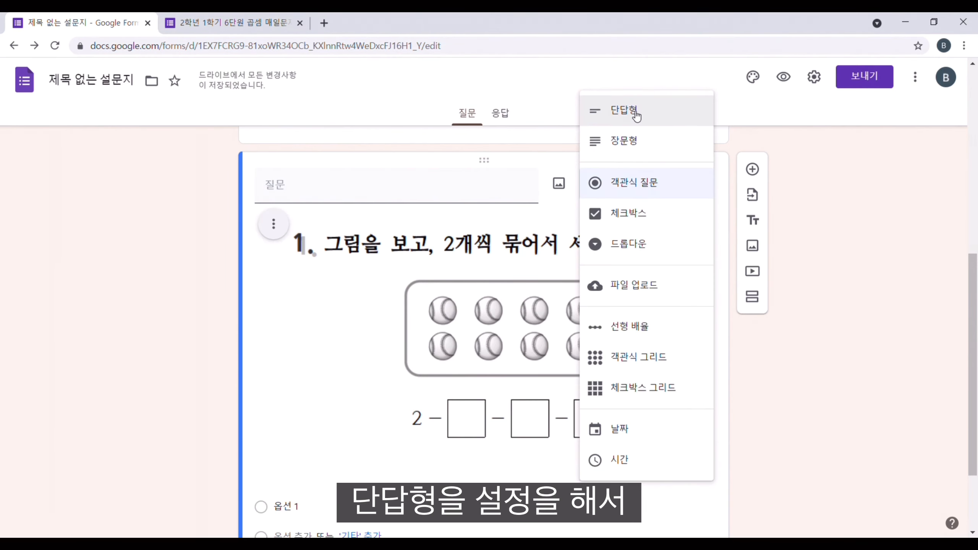
pyautogui.click(633, 112)
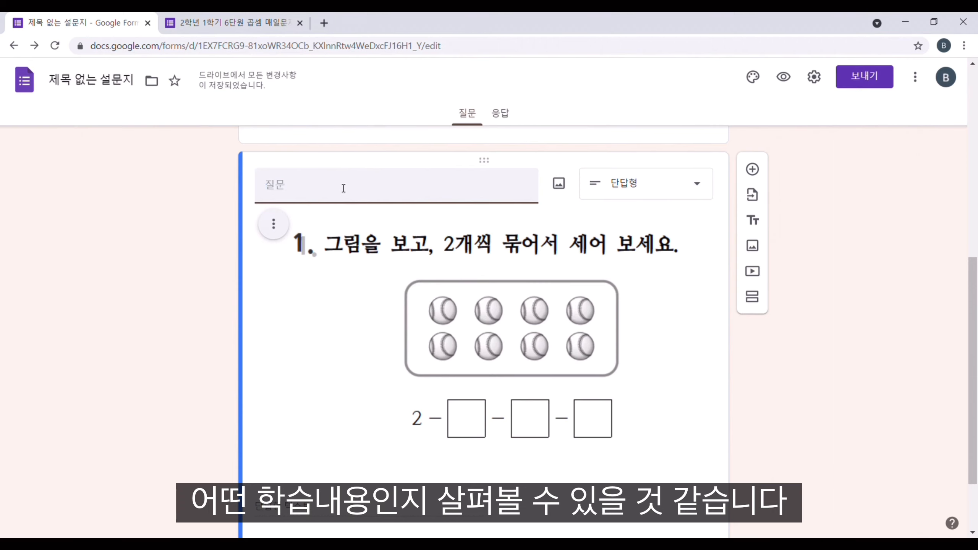
pyautogui.write('[묶어세기]')
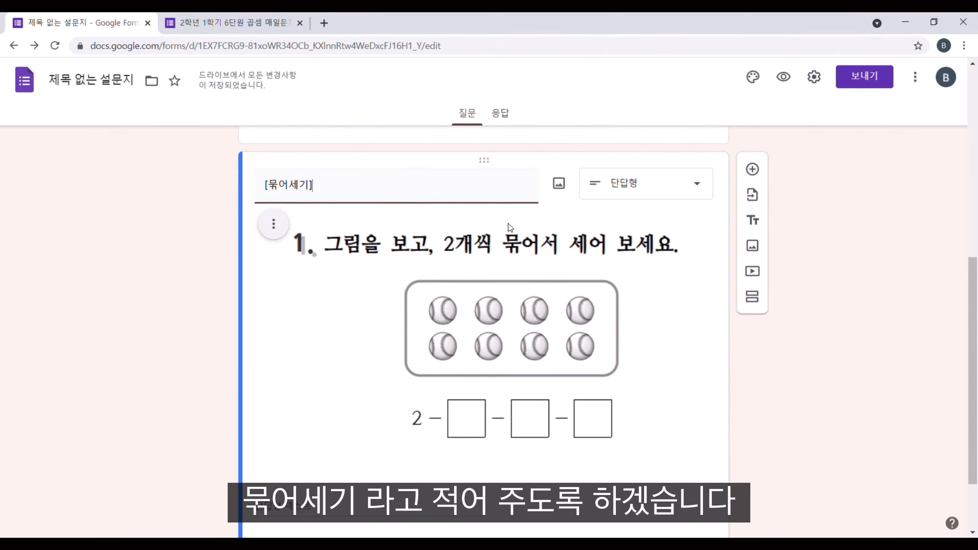
pyautogui.scroll(-3, 718, 341)
pyautogui.click(671, 477)
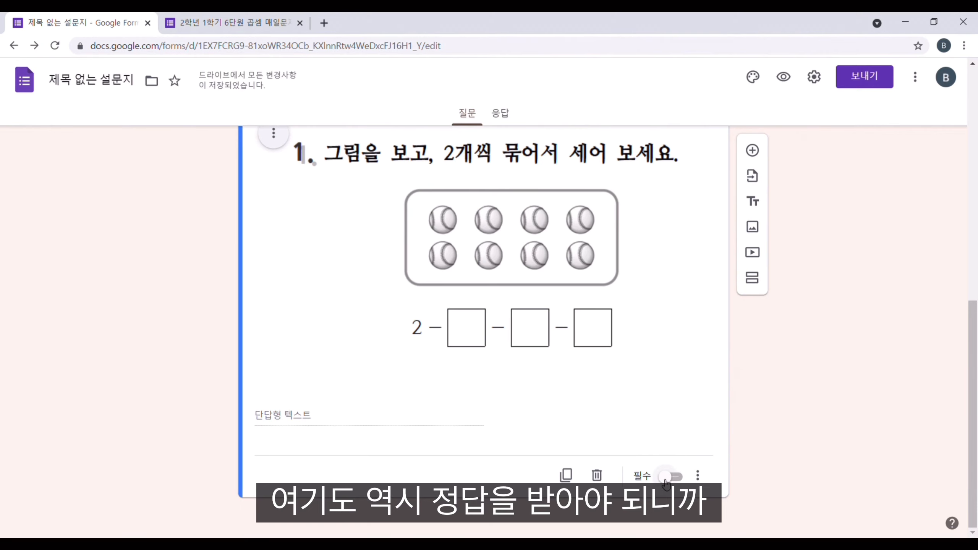
pyautogui.scroll(3, 586, 292)
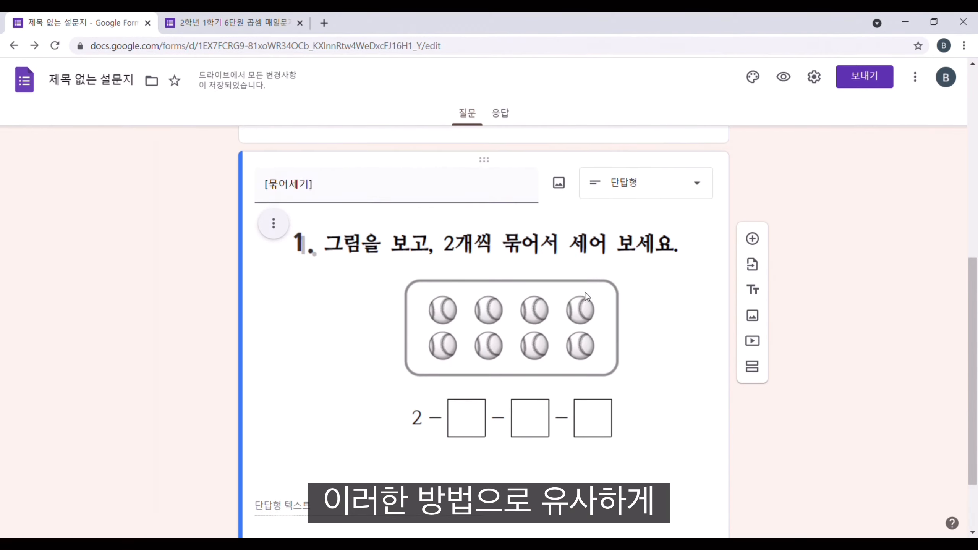
pyautogui.scroll(-1, 683, 285)
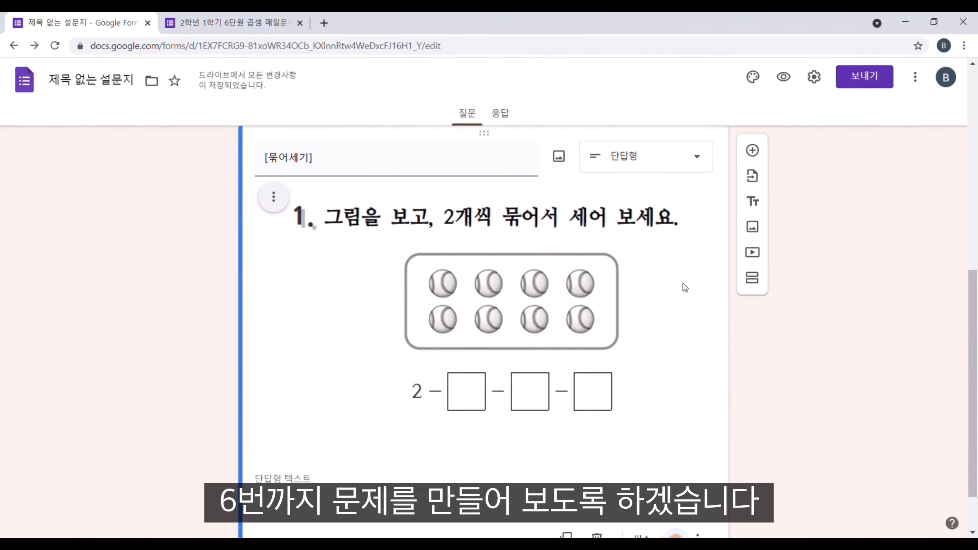
# Duplicate the baseball question and change the copy's title to "[묶어세기와 덧셈식으로 표현하기]"
pyautogui.scroll(-2, 653, 269)
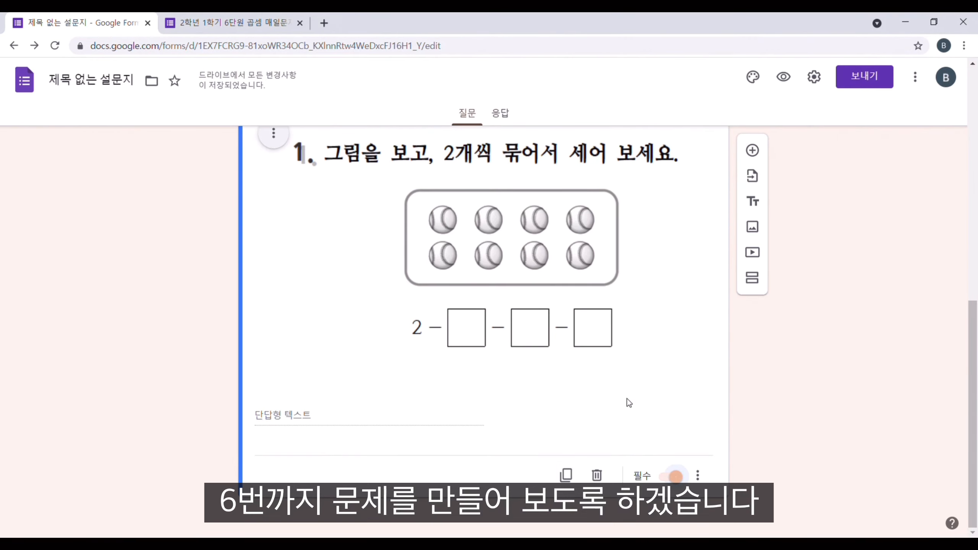
pyautogui.click(566, 474)
pyautogui.click(377, 225)
pyautogui.press('Left')
pyautogui.hotkey('shift', 'Left')
pyautogui.hotkey('shift', 'Left')
pyautogui.hotkey('shift', 'Left')
pyautogui.press('Right')
pyautogui.write('와 덧셈식으로 표현하기')
pyautogui.scroll(-1, 376, 221)
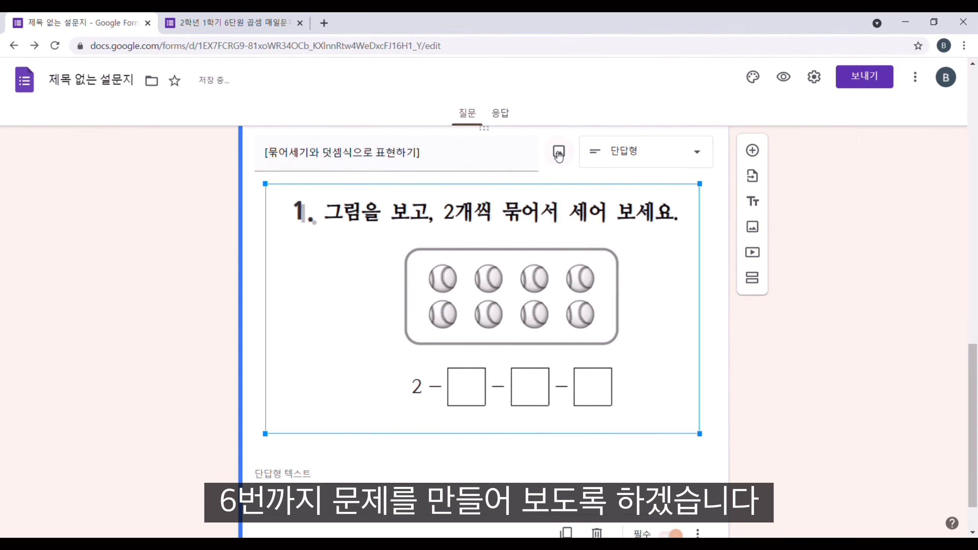
# Replace the copied question's picture with the image of problem 2 and enlarge it to about the card's width
pyautogui.click(557, 153)
pyautogui.doubleClick(681, 221)
pyautogui.click(558, 300)
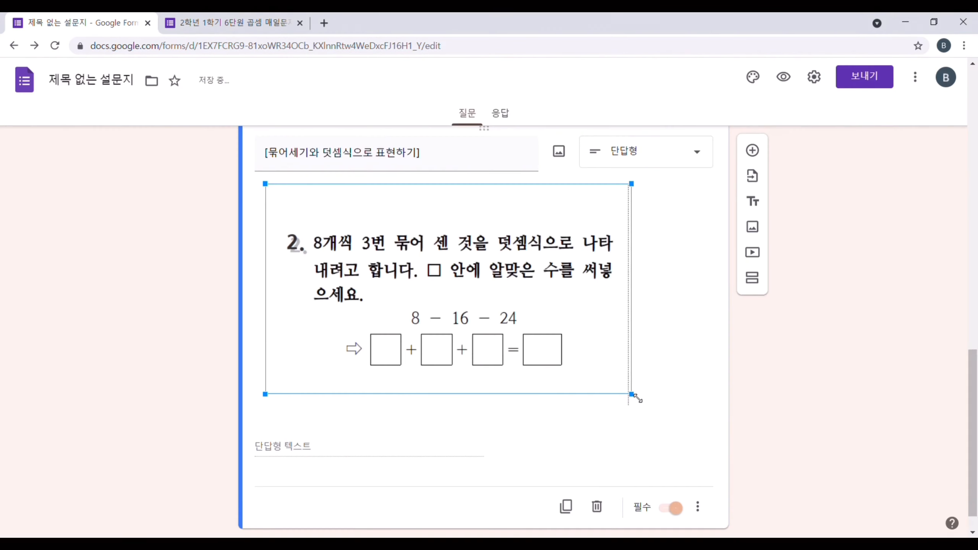
pyautogui.moveTo(633, 397); pyautogui.dragTo(703, 447)
# Duplicate the problem 2 question and change the copy's title to "[몇의 몇배]"
pyautogui.scroll(-1, 703, 423)
pyautogui.click(574, 476)
pyautogui.press('Left')
pyautogui.press('Right')
pyautogui.hotkey('shift', 'Right')
pyautogui.hotkey('shift', 'Right')
pyautogui.hotkey('shift', 'Right')
pyautogui.hotkey('shift', 'Right')
pyautogui.hotkey('shift', 'Right')
pyautogui.hotkey('shift', 'Right')
pyautogui.hotkey('shift', 'Right')
pyautogui.hotkey('shift', 'Right')
pyautogui.hotkey('shift', 'Right')
pyautogui.hotkey('shift', 'Right')
pyautogui.hotkey('shift', 'Right')
pyautogui.hotkey('shift', 'Right')
pyautogui.hotkey('shift', 'Right')
pyautogui.hotkey('shift', 'Right')
pyautogui.hotkey('shift', 'Right')
pyautogui.hotkey('shift', 'Right')
pyautogui.write('몇의 몇배')
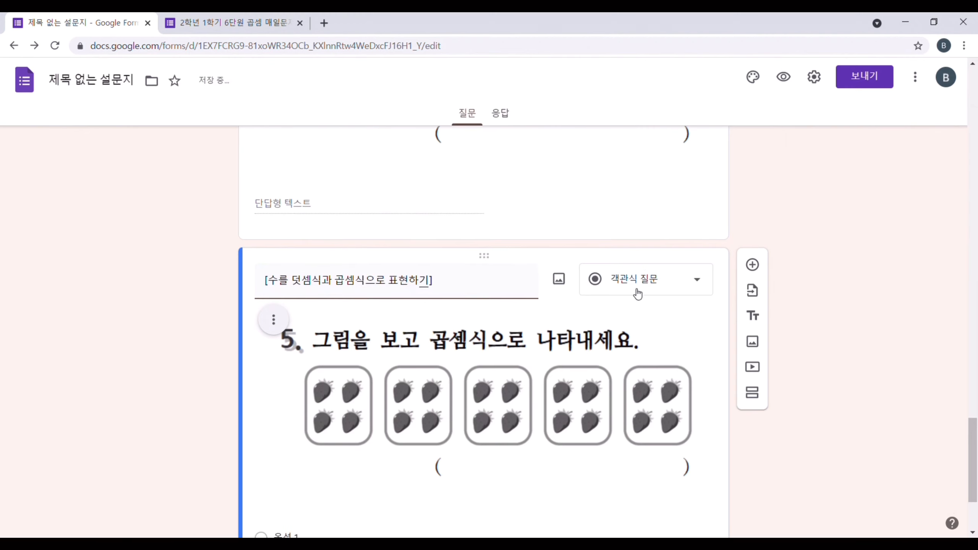
# Put the basketball image of problem 6 into the "[수를 덧셈식과 곱셈식으로 표현하기]" multiple-choice question and enlarge it to about the card's width
pyautogui.scroll(-3, 637, 290)
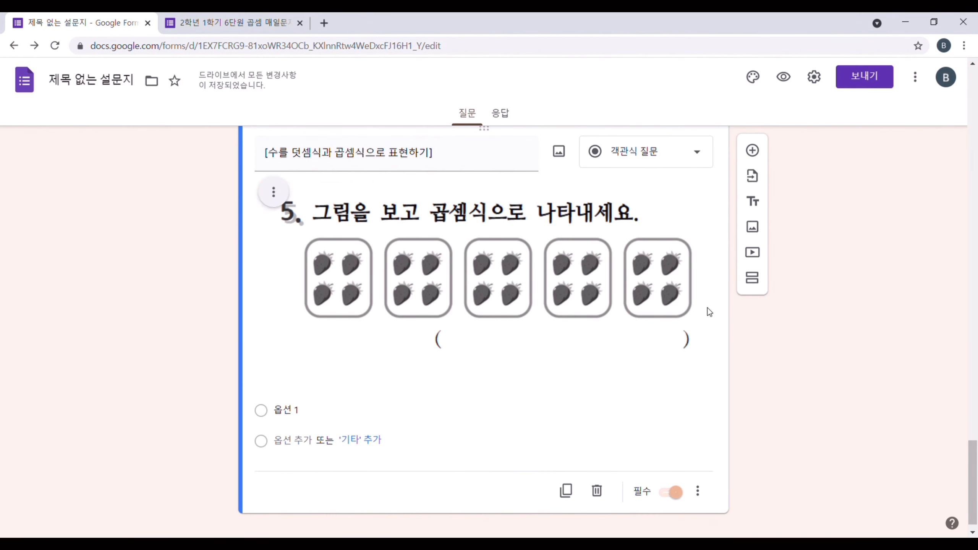
pyautogui.click(489, 377)
pyautogui.doubleClick(96, 343)
pyautogui.scroll(-4, 539, 328)
pyautogui.click(539, 328)
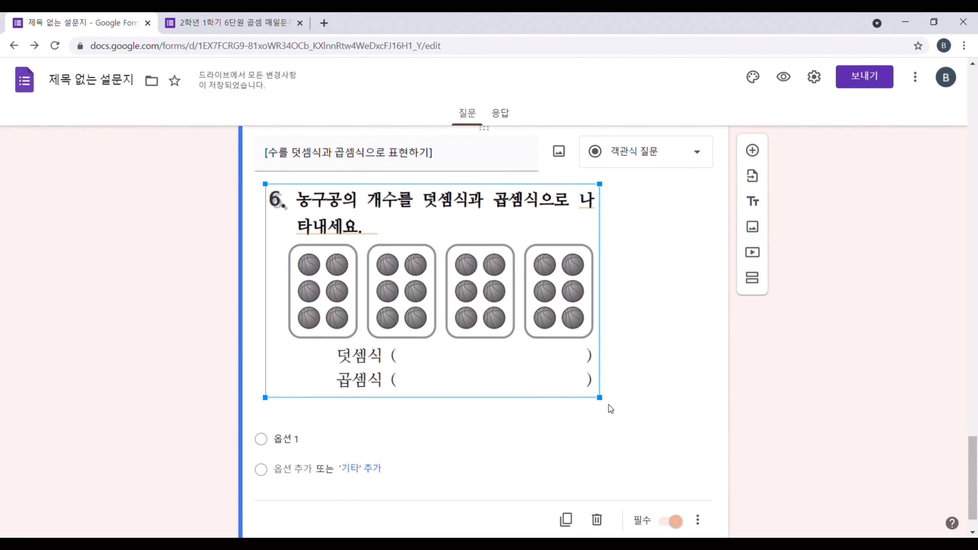
pyautogui.moveTo(601, 398); pyautogui.dragTo(703, 462)
pyautogui.click(769, 402)
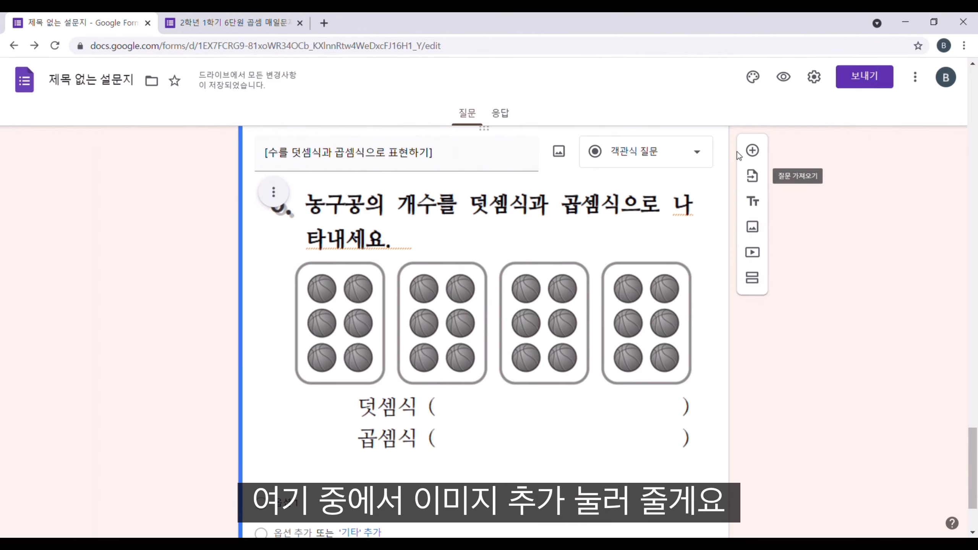
# Add the problem 6 basketball picture as a standalone image, enlarge it to about the card's width and title it "[수를 덧셈식과 곱셈식으로 표현하기]"
pyautogui.click(752, 227)
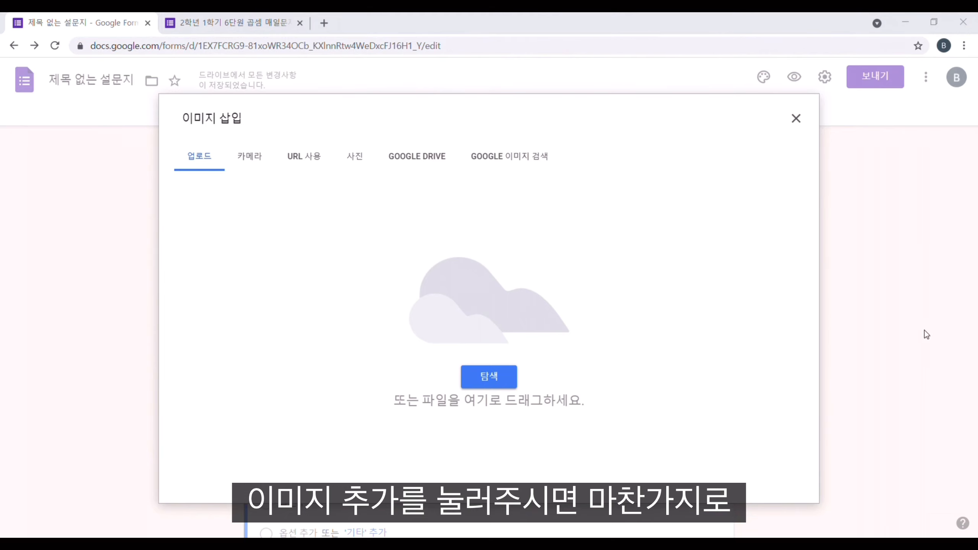
pyautogui.moveTo(509, 455); pyautogui.dragTo(346, 337)
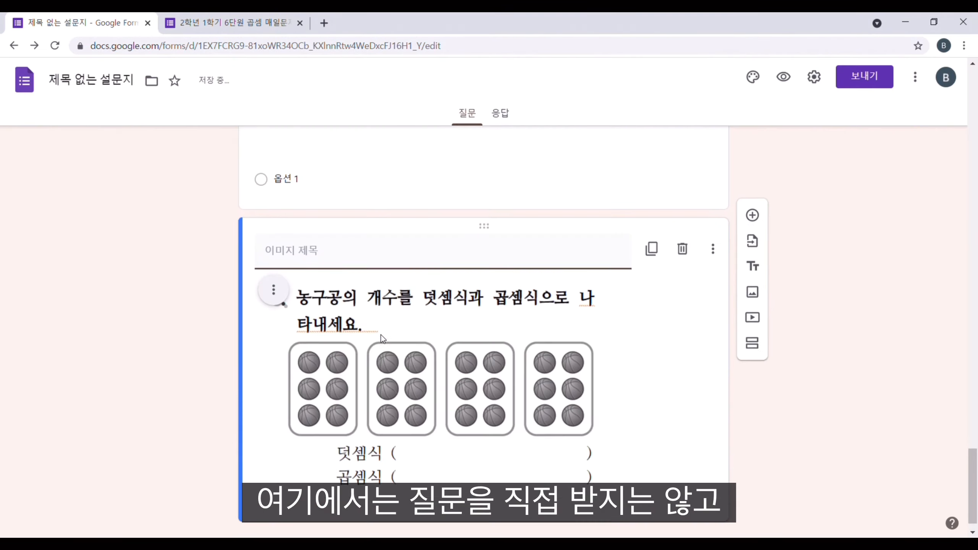
pyautogui.moveTo(592, 468); pyautogui.dragTo(728, 501)
pyautogui.scroll(2, 617, 344)
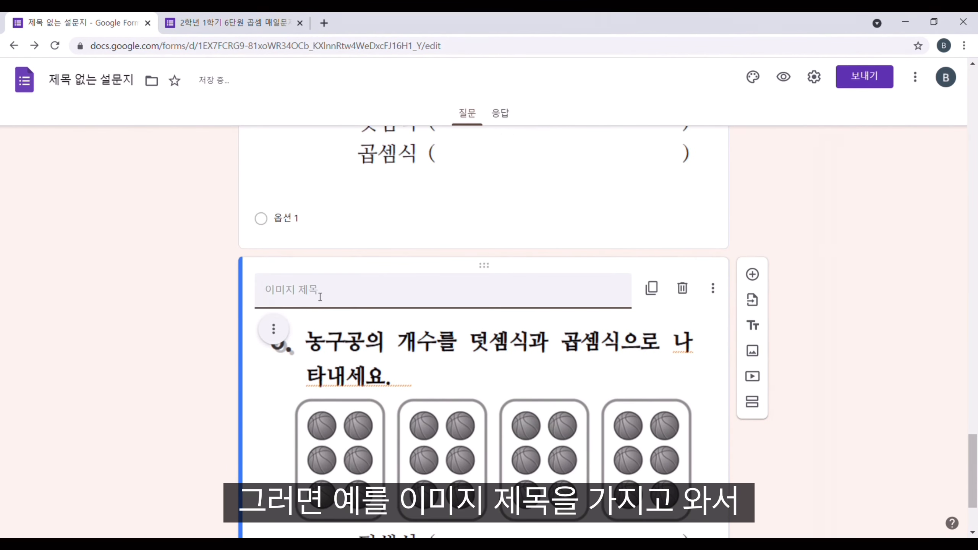
pyautogui.write('[수를 덧셈식과 곱셈식으로 표현하기]')
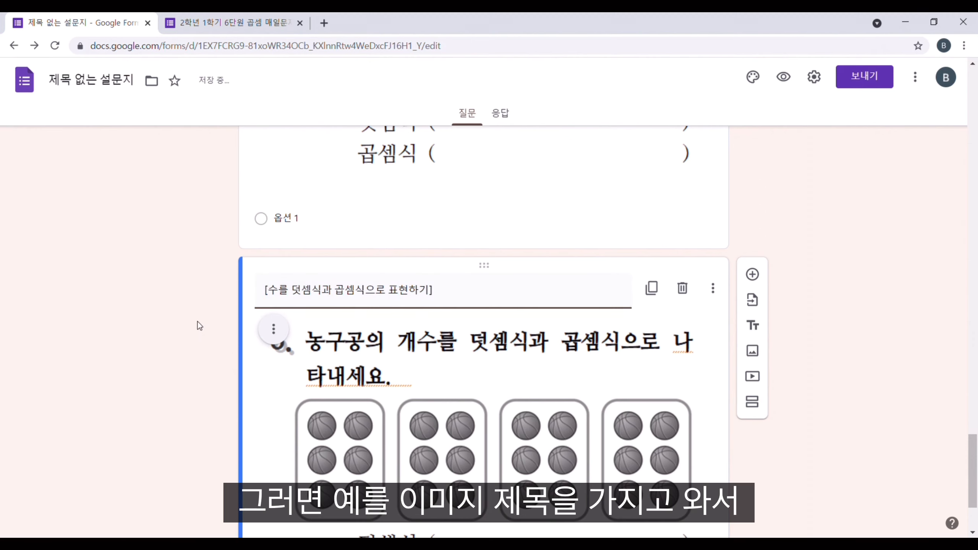
# Add a question below the basketball image reading "6-1. 농구공의 개수를 덧셈식으로 나타내세요."
pyautogui.scroll(-3, 762, 158)
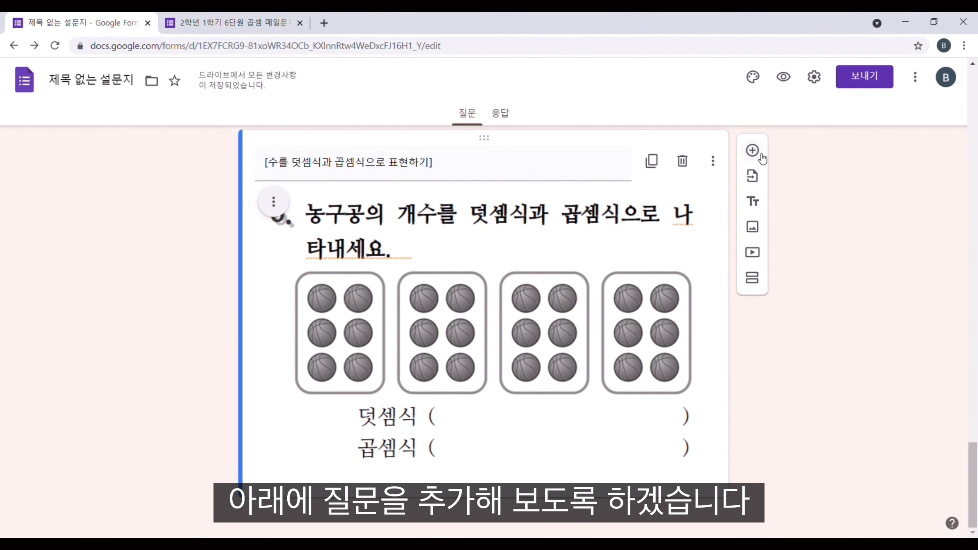
pyautogui.click(752, 151)
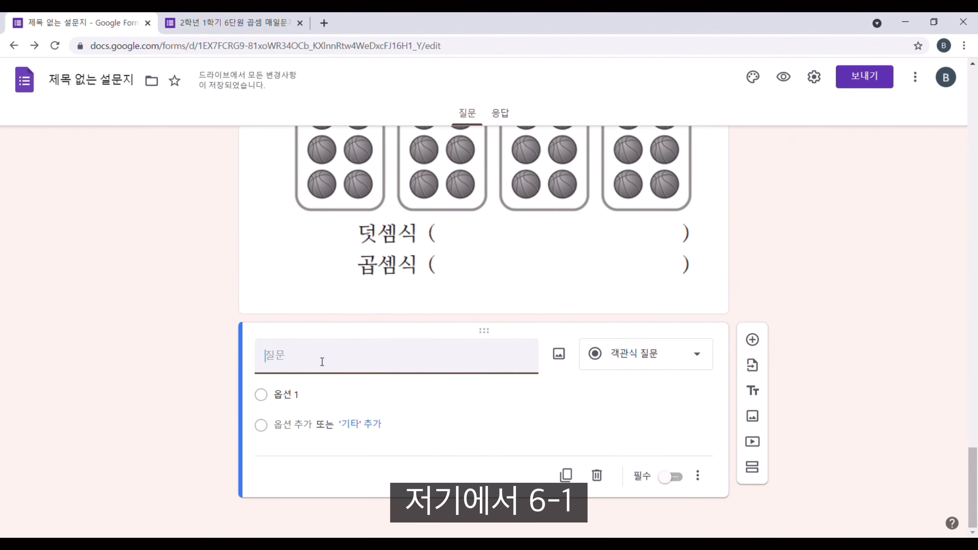
pyautogui.write('6-1. 농구공의 개수를 덧셈식으로 나타내세요.')
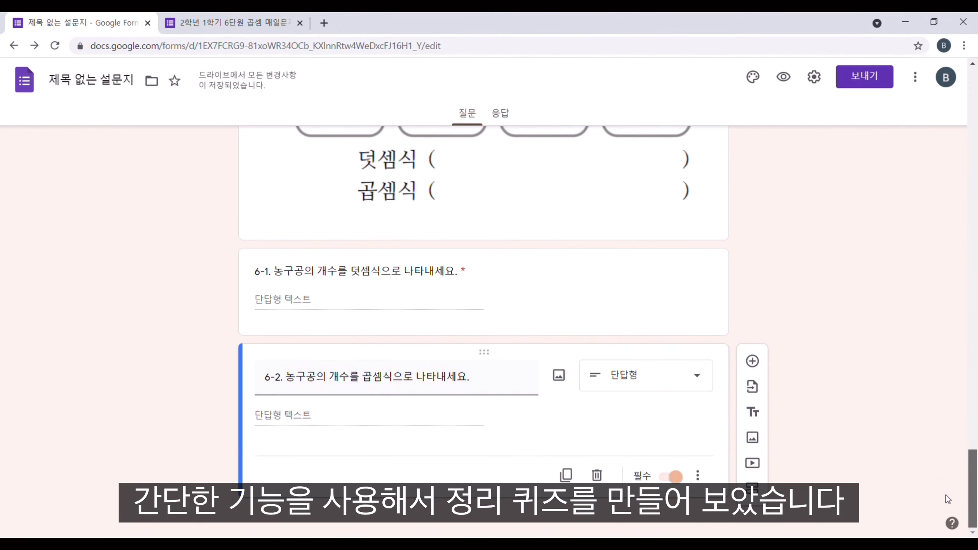
pyautogui.scroll(5, 948, 464)
pyautogui.scroll(10, 949, 434)
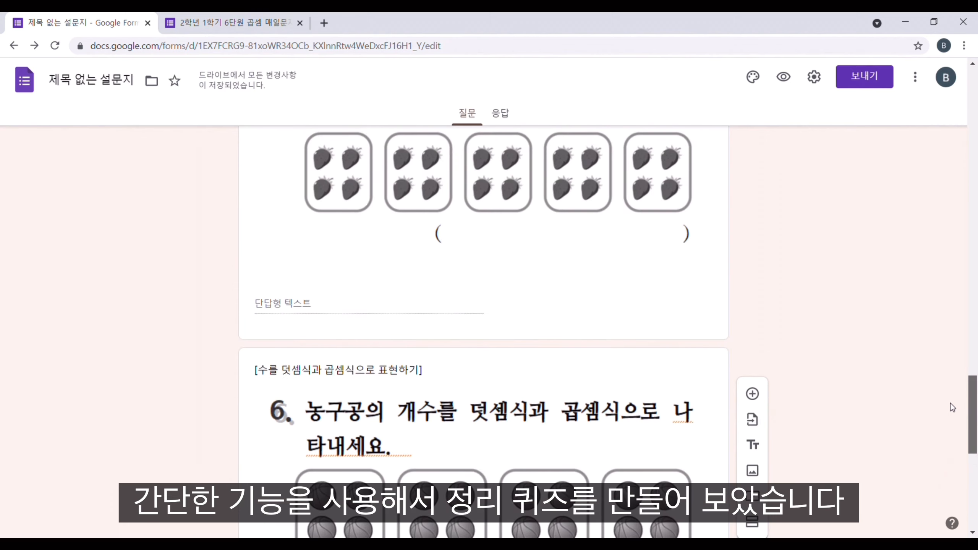
pyautogui.scroll(15, 954, 350)
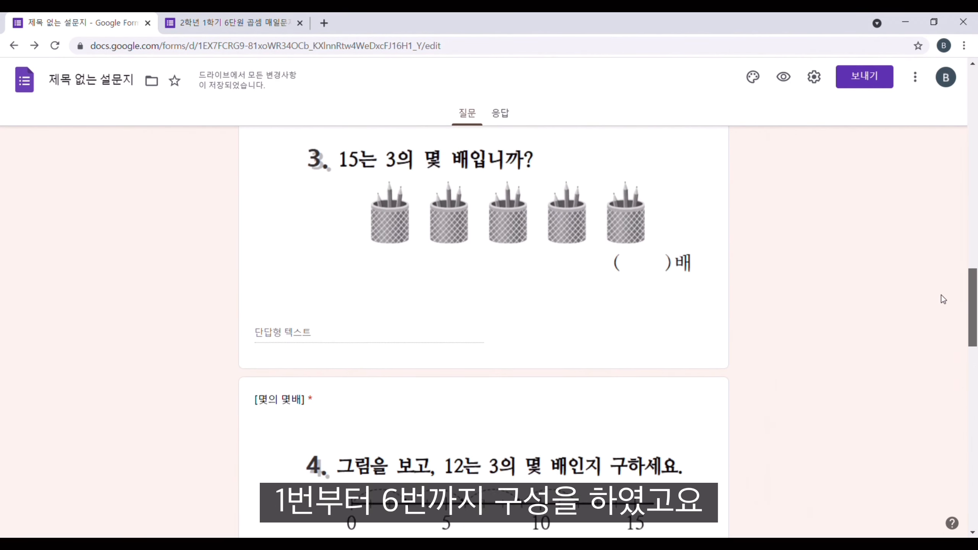
pyautogui.scroll(5, 912, 146)
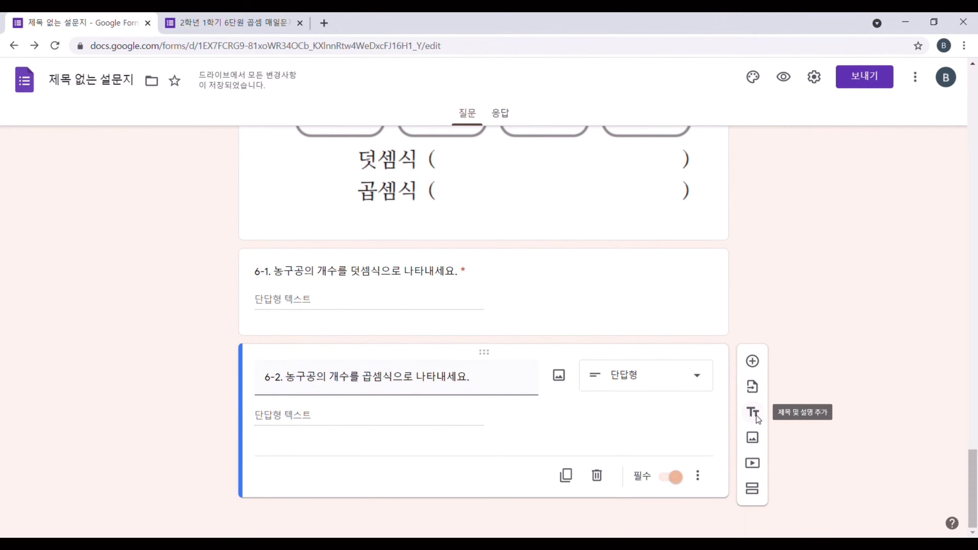
# Add a title and description block below question 6-2 titled "이번 시간도 열심히 공부했나요? 문제풀이 결과를 제출하고 결과를 확인해보세요."
pyautogui.click(754, 413)
pyautogui.write('이번 시간도 열심히 공부했나요? 문제풀이 결과를 지')
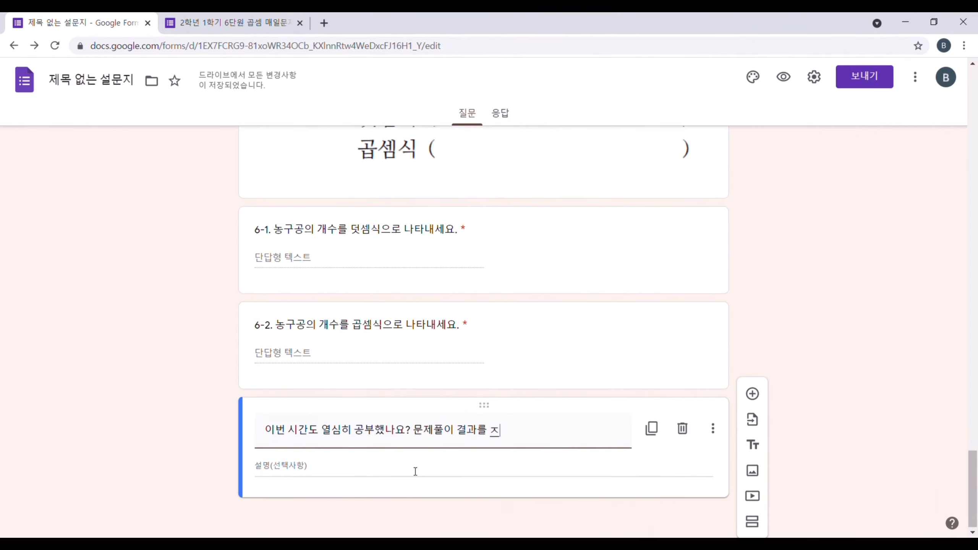
pyautogui.write('출하고 결과를 확인해보세요.')
# Describe the closing block as "어려운 부분은 이학습터 학습 게시판을 활용하여 질문을 남겨주세요." with "(이학습터 링크)" on a second line
pyautogui.click(410, 467)
pyautogui.write('어려운 부분은 이학습터 학습 게시판을 활용하여 질문을 남겨주세요.')
pyautogui.press('Return')
pyautogui.write('(이학습터 ')
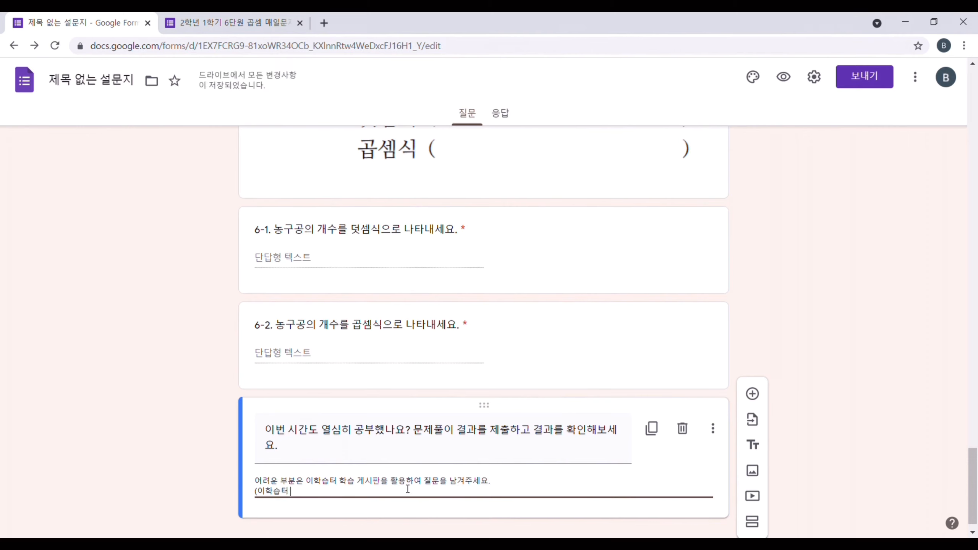
pyautogui.write('링크)')
pyautogui.click(878, 353)
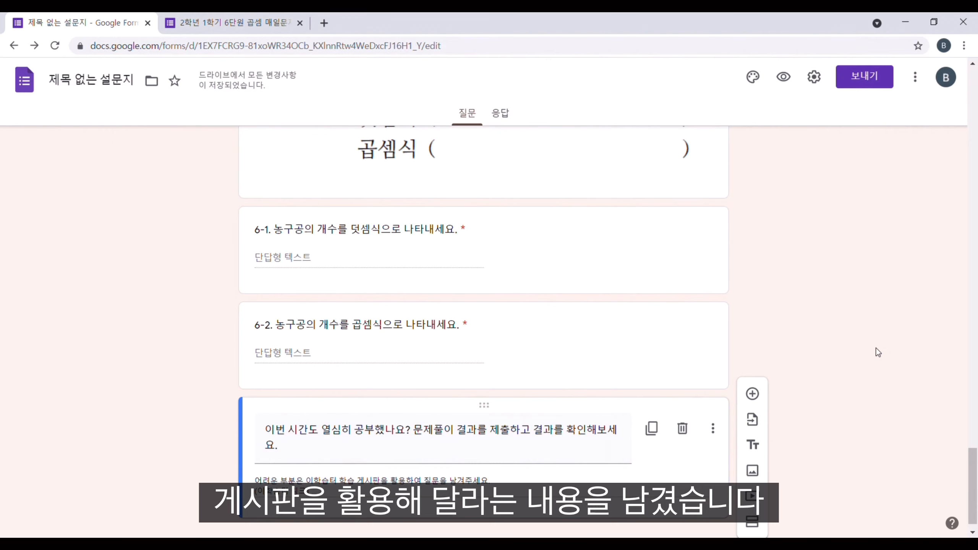
# Preview the form and look through the header, the number and name questions, and the problems
pyautogui.click(784, 78)
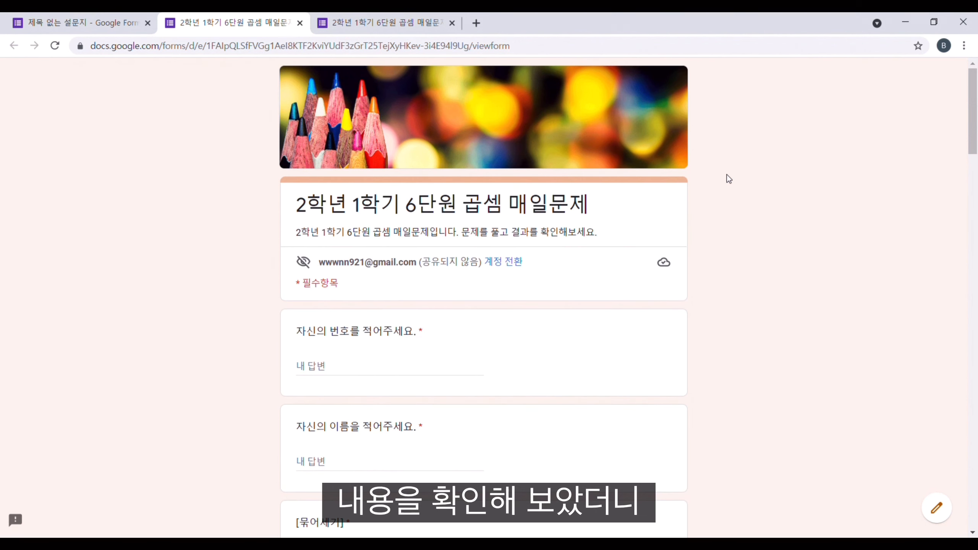
pyautogui.scroll(-5, 728, 180)
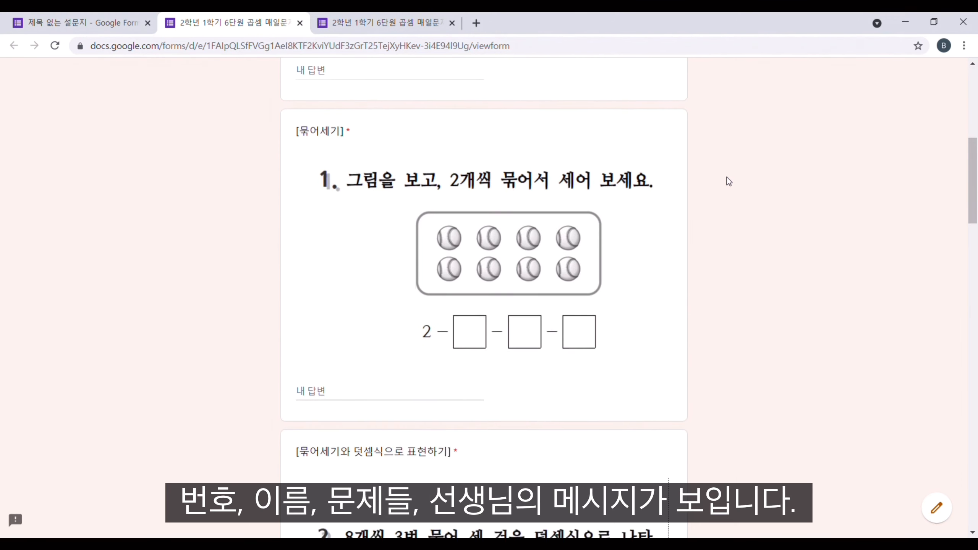
pyautogui.scroll(-20, 727, 179)
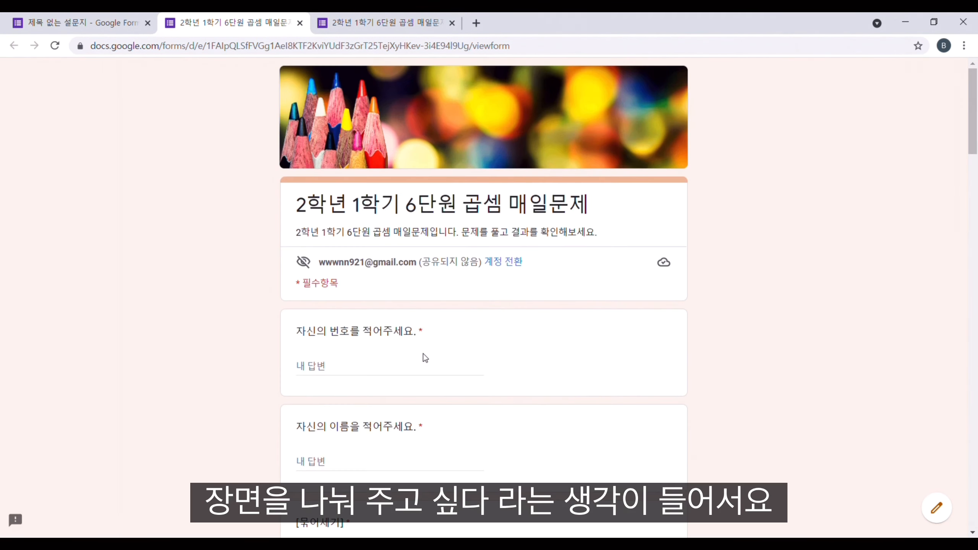
pyautogui.scroll(-6, 422, 362)
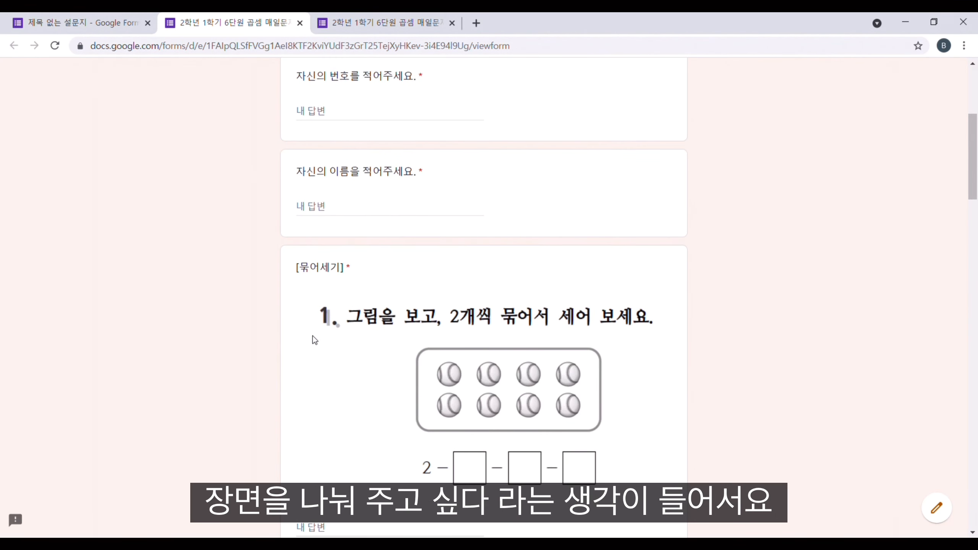
# Return to editing the form and add a new section between the name question and problem 1
pyautogui.click(119, 27)
pyautogui.scroll(15, 462, 292)
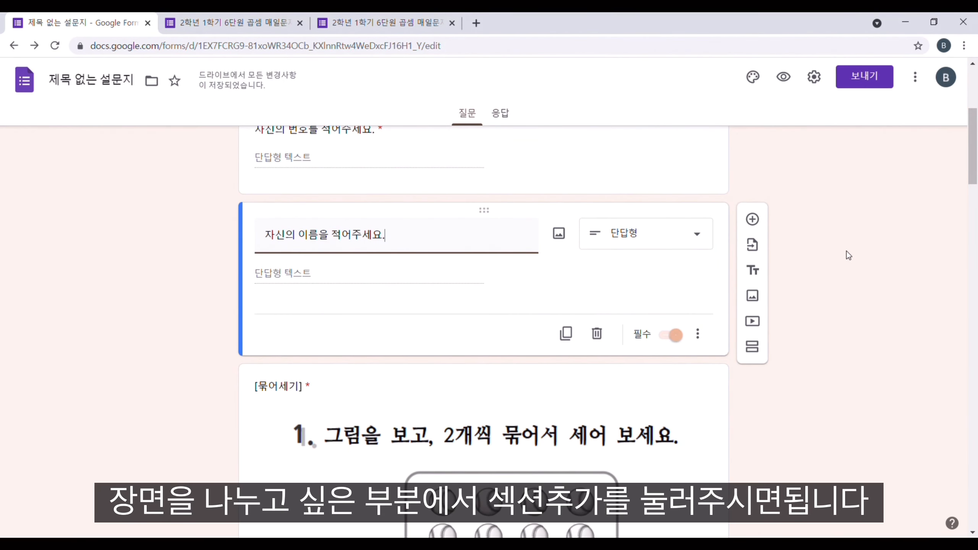
pyautogui.scroll(-2, 830, 259)
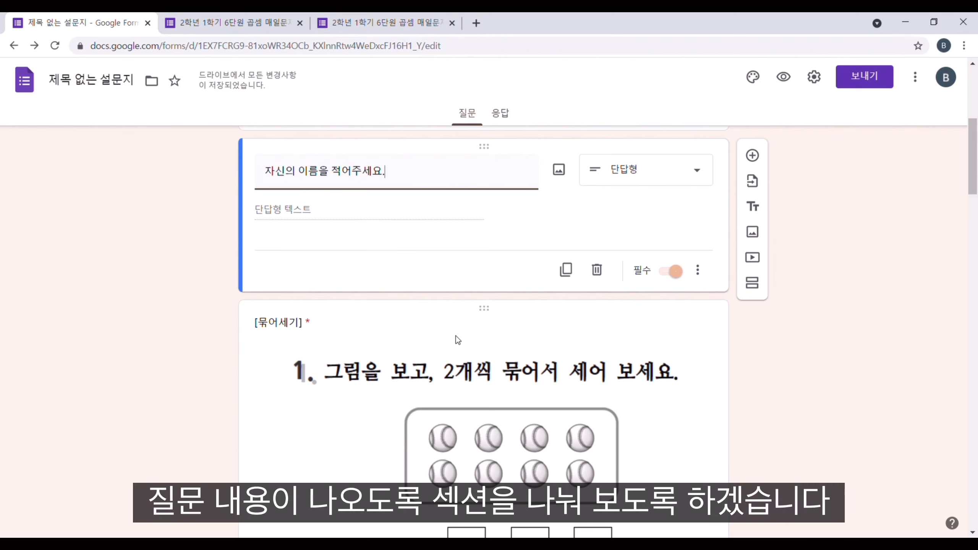
pyautogui.click(761, 285)
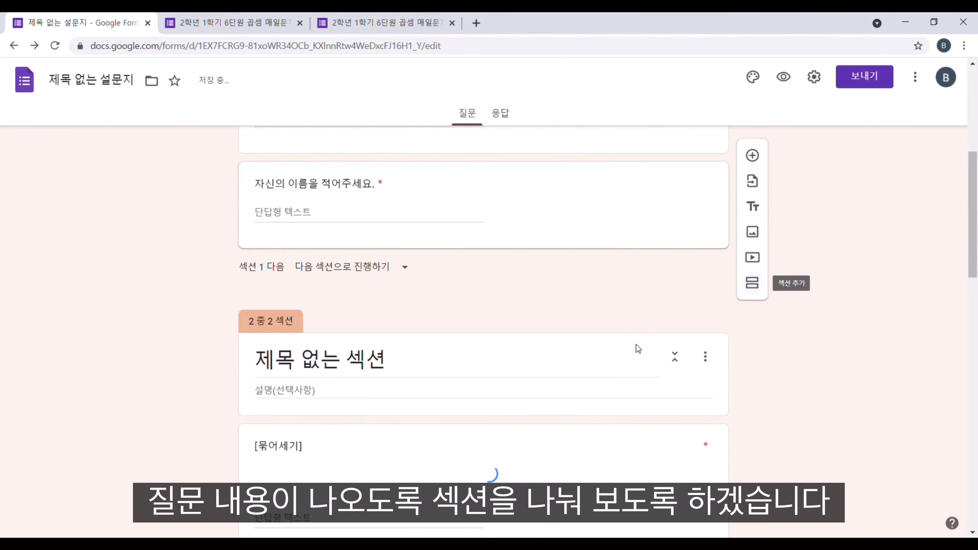
pyautogui.scroll(-5, 528, 285)
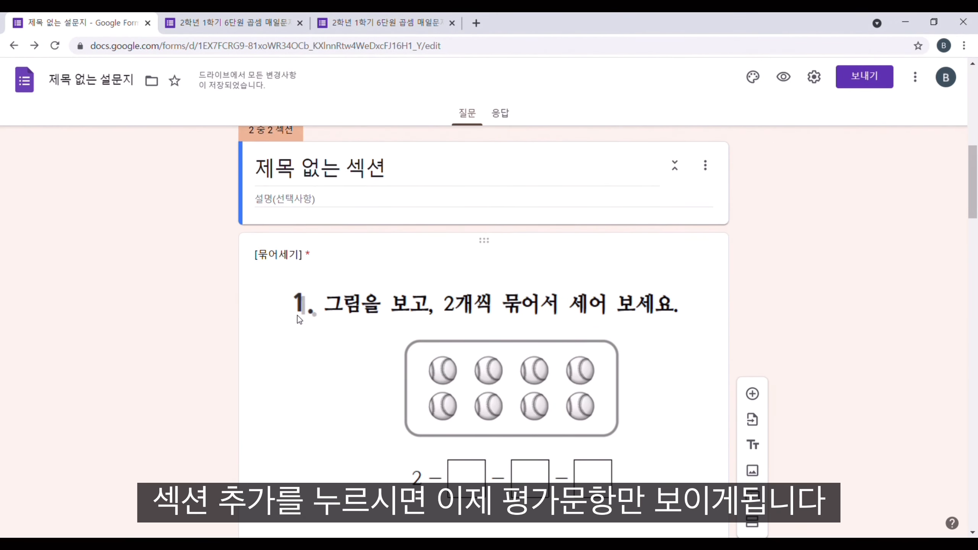
pyautogui.scroll(-20, 221, 300)
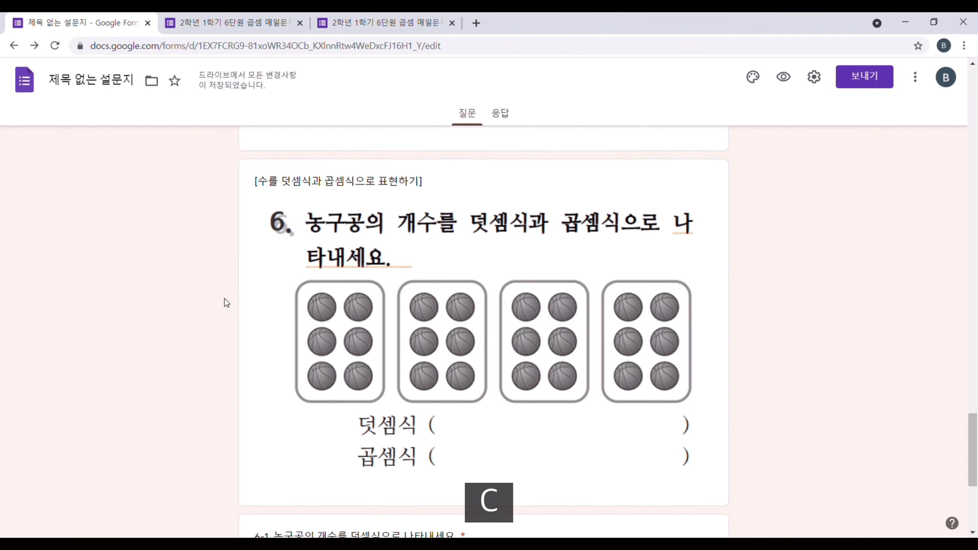
# Add a new section between question 6-2 and the closing message block
pyautogui.scroll(-7, 225, 299)
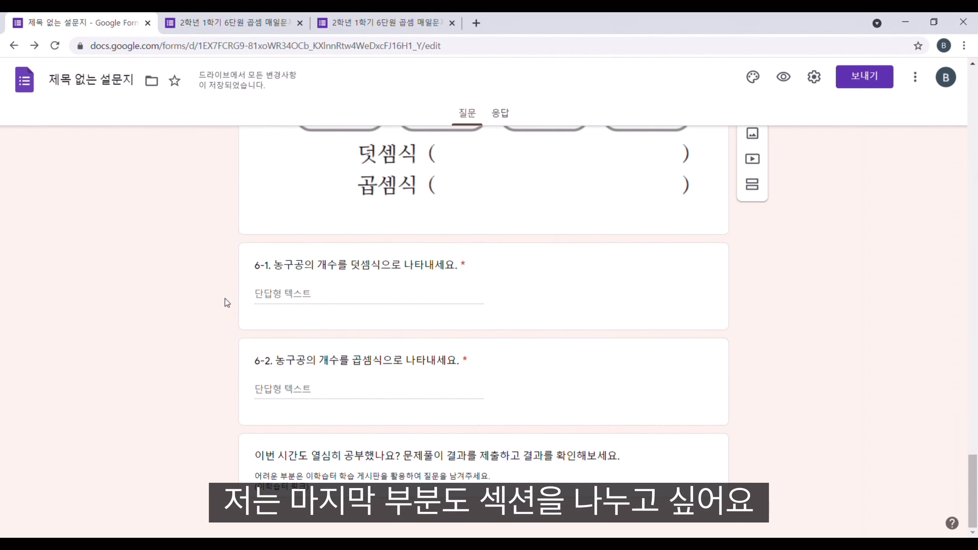
pyautogui.click(678, 470)
pyautogui.click(675, 405)
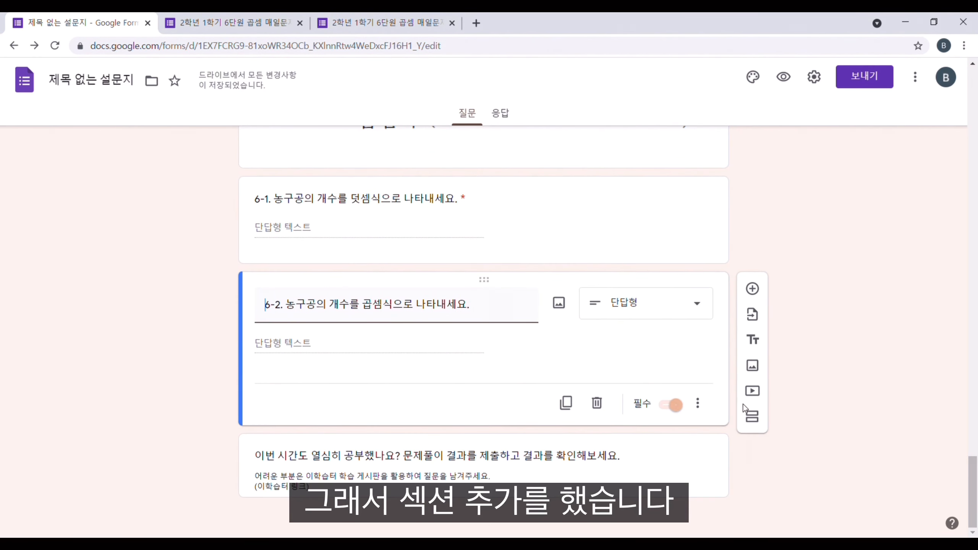
pyautogui.click(750, 415)
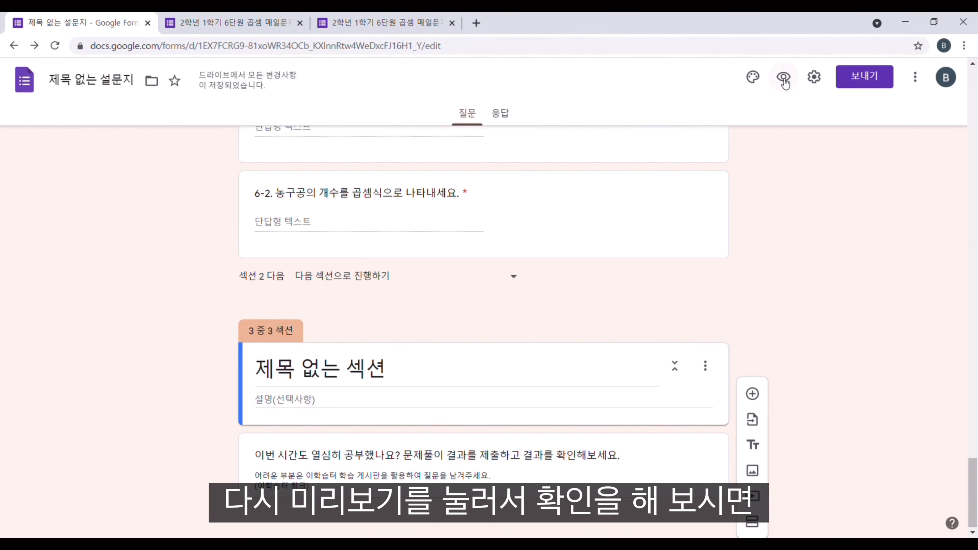
# Preview the form and advance through its sections to the closing page, answering the required problems with the placeholder "ㅈ"
pyautogui.click(784, 78)
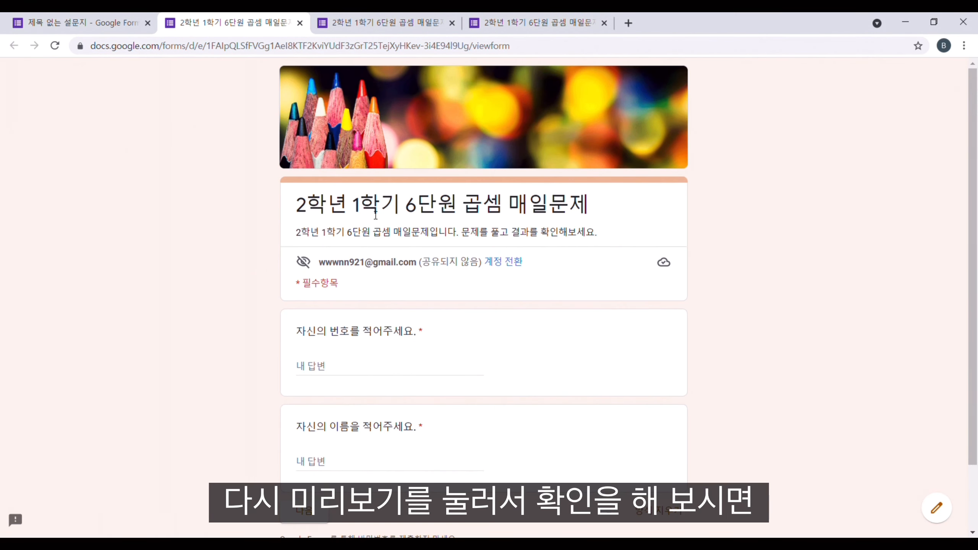
pyautogui.scroll(-2, 376, 214)
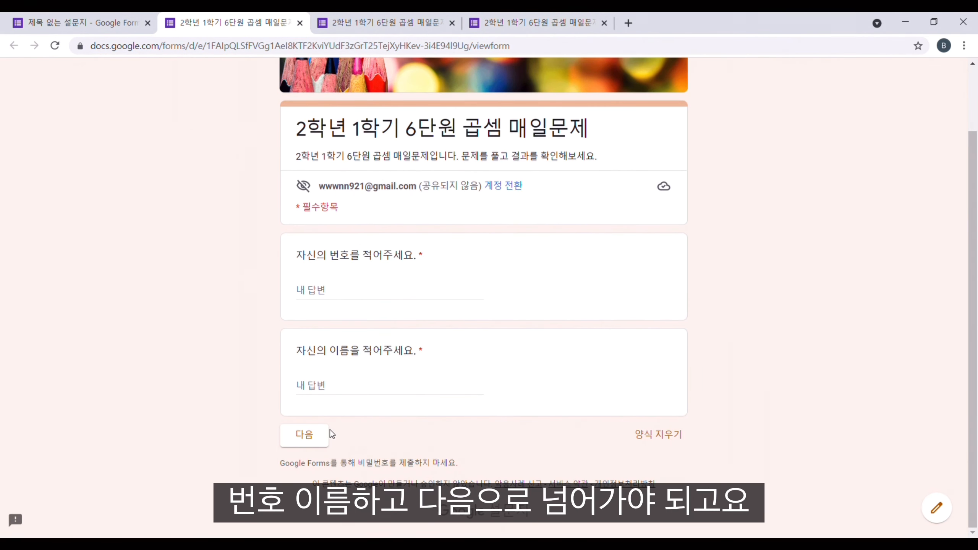
pyautogui.click(312, 439)
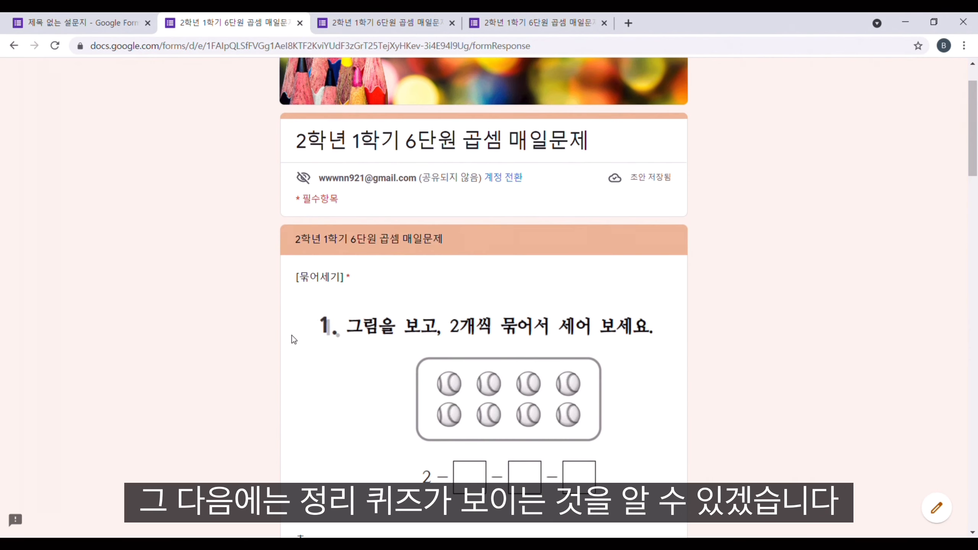
pyautogui.scroll(-15, 295, 342)
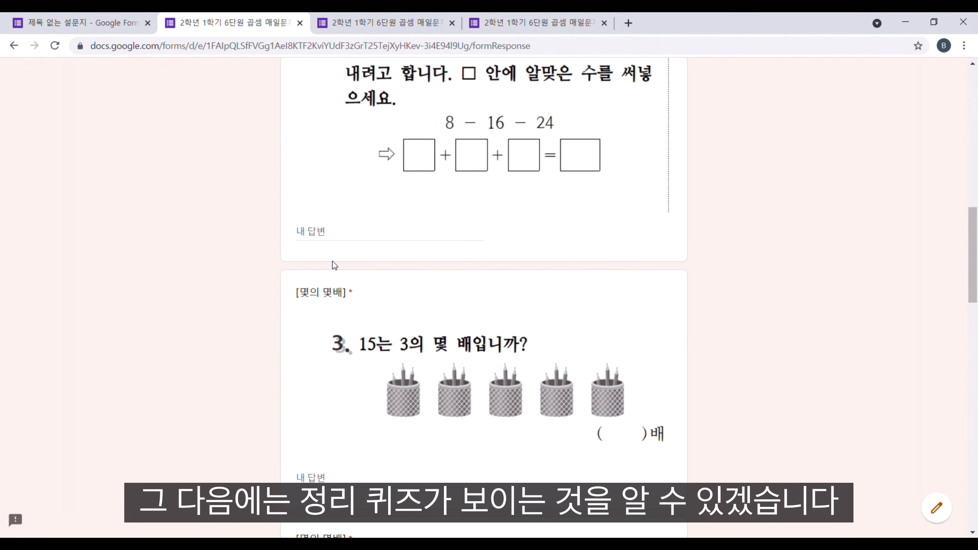
pyautogui.click(340, 239)
pyautogui.write('ㅅ')
pyautogui.scroll(-3, 334, 300)
pyautogui.click(335, 348)
pyautogui.write('ㅅ')
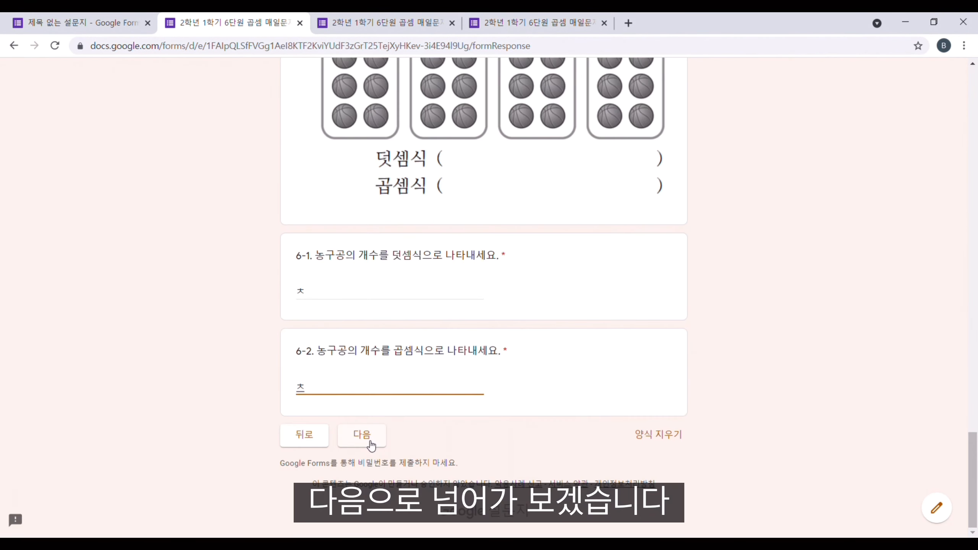
pyautogui.click(371, 443)
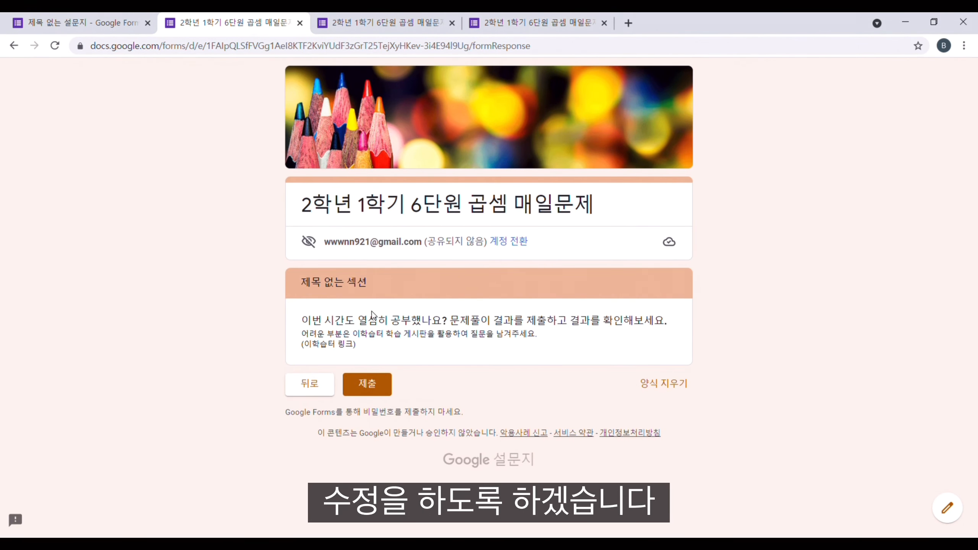
# Return to editing and copy the closing block's title "이번 시간도 열심히 공부했나요? 문제풀이 결과를 제출하고 결과를 확인해보세요." into section 3's title
pyautogui.click(115, 24)
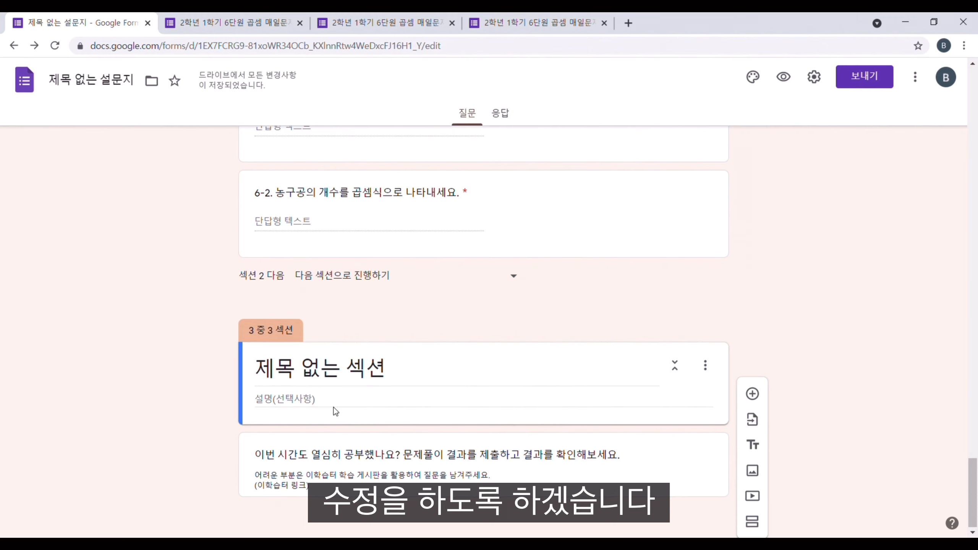
pyautogui.tripleClick(281, 458)
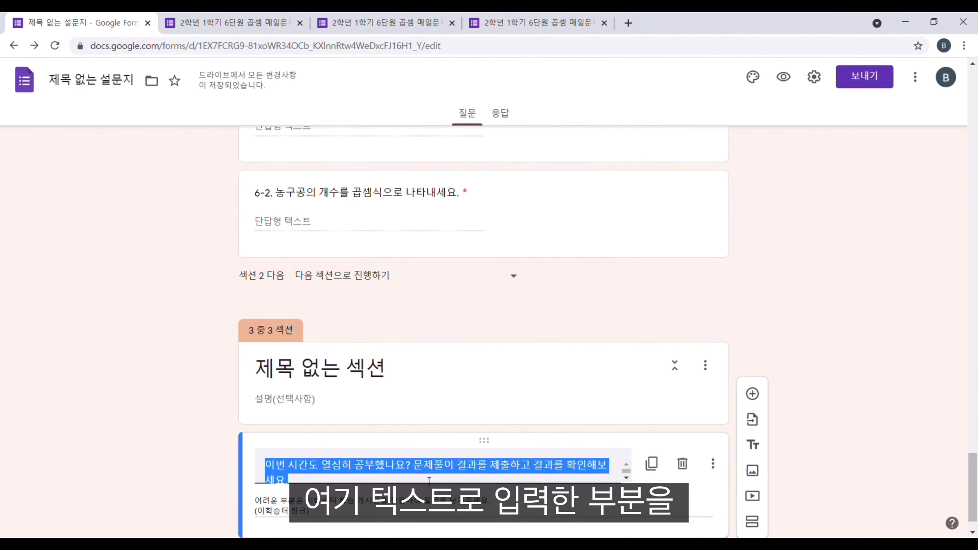
pyautogui.hotkey('ctrl', 'c')
pyautogui.click(357, 369)
pyautogui.tripleClick(356, 370)
pyautogui.hotkey('ctrl', 'v')
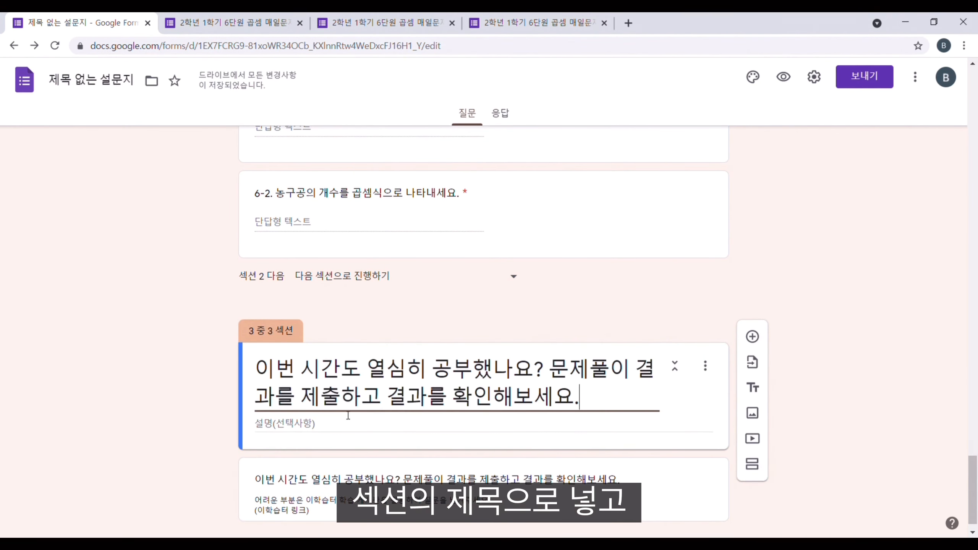
# Copy the closing block's two-line description into section 3's description, and preview the form through to its last section
pyautogui.click(333, 512)
pyautogui.scroll(-2, 349, 484)
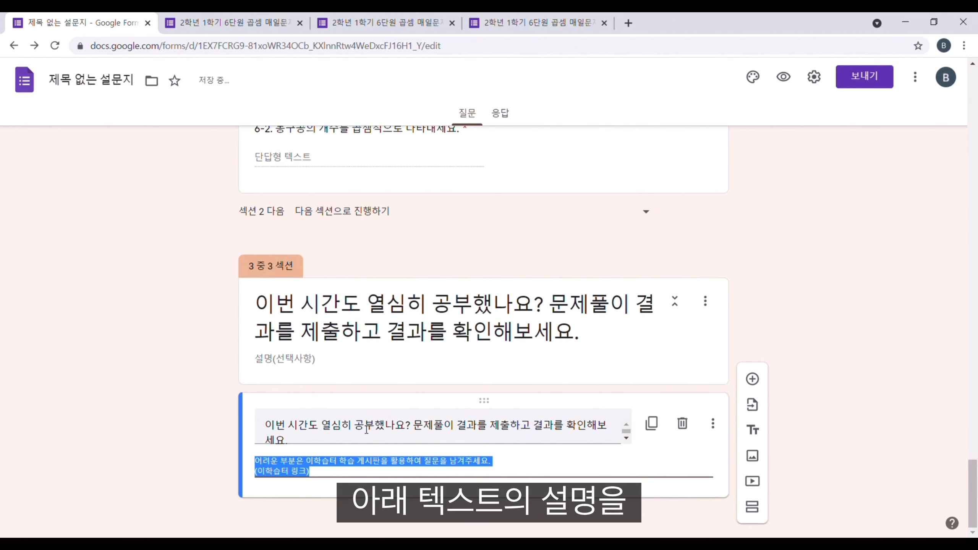
pyautogui.hotkey('ctrl', 'c')
pyautogui.click(293, 359)
pyautogui.hotkey('ctrl', 'v')
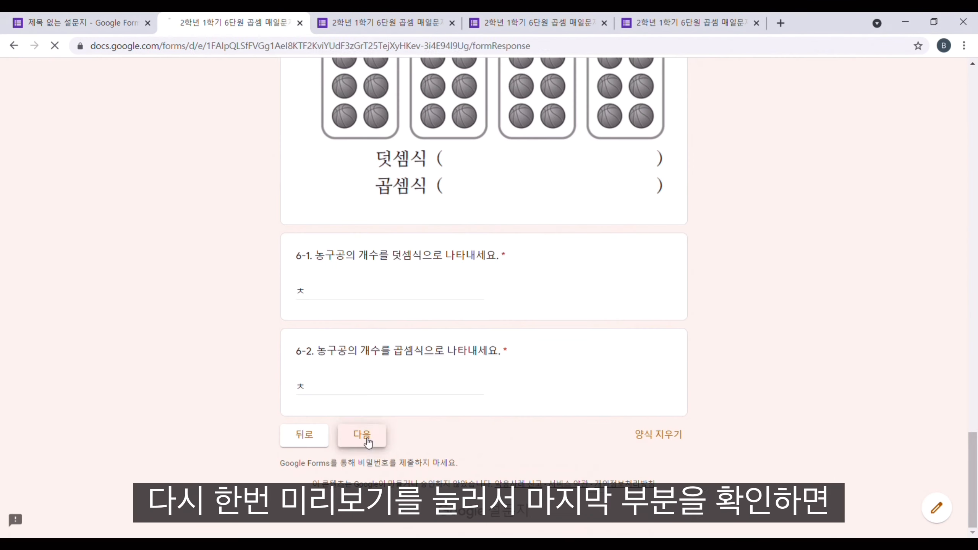
pyautogui.click(368, 433)
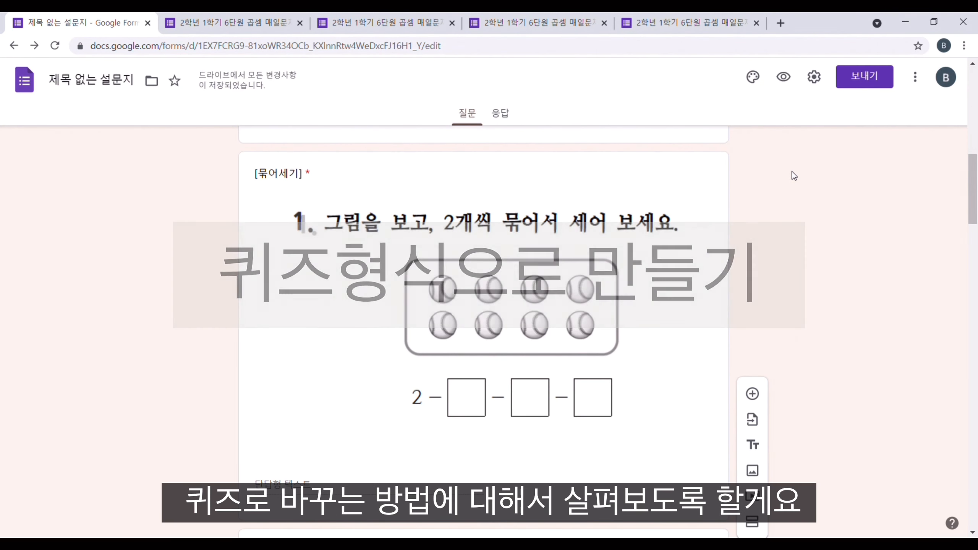
# Turn on the "퀴즈로 만들기" option in the form's quiz settings and save them
pyautogui.click(816, 83)
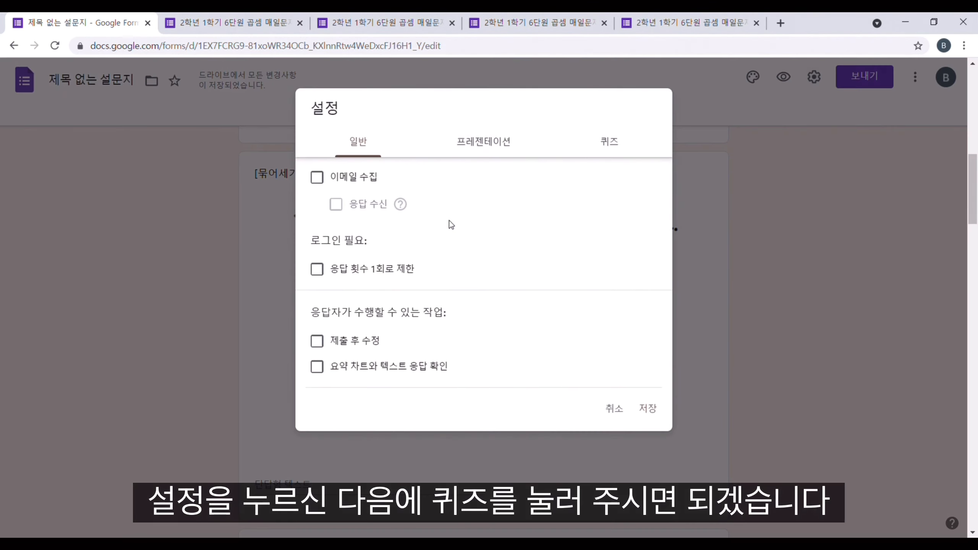
pyautogui.click(608, 148)
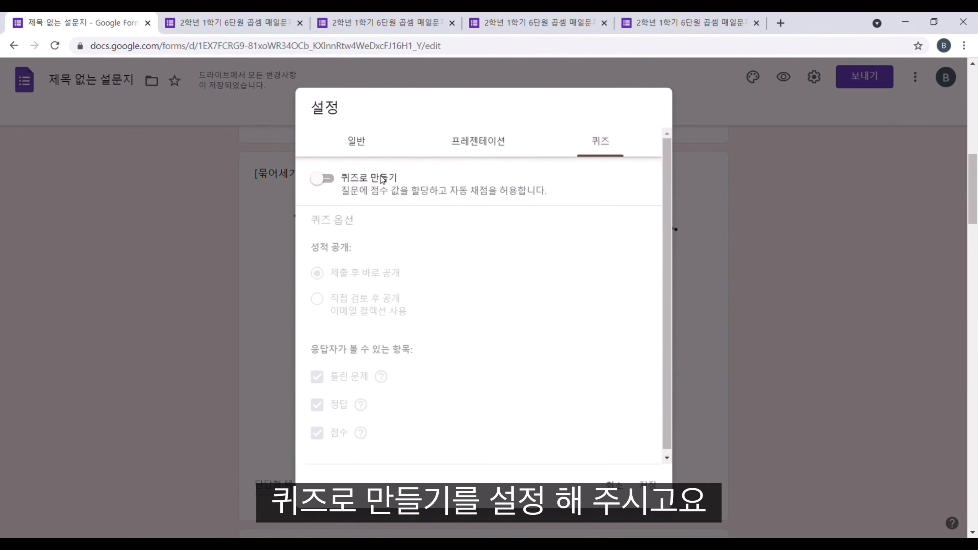
pyautogui.click(358, 182)
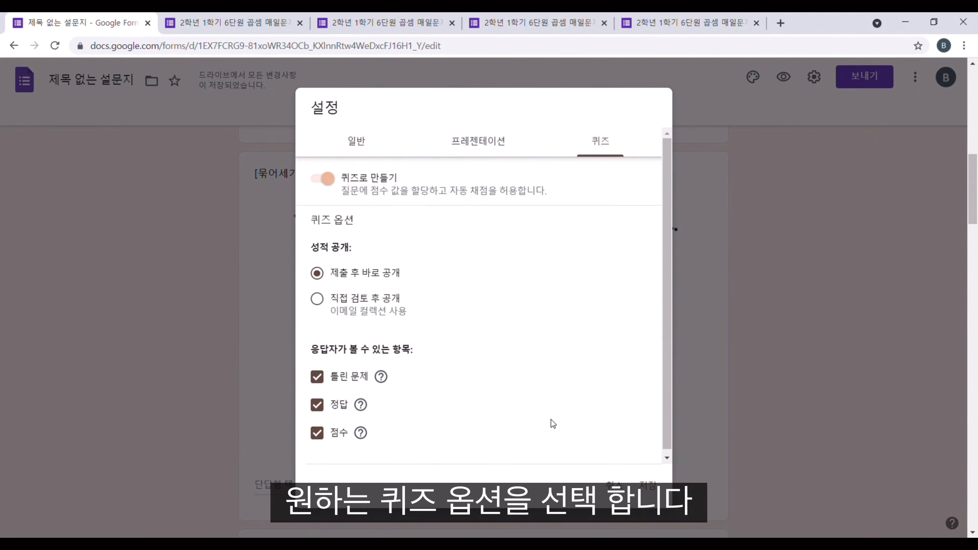
pyautogui.click(655, 487)
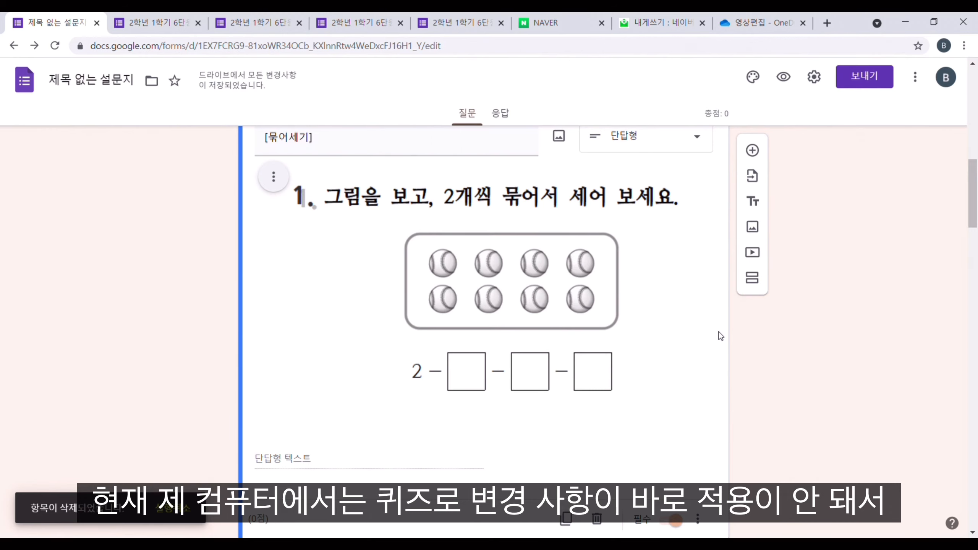
# Duplicate the problem 1 question and check the copy for the answer key option
pyautogui.scroll(-2, 661, 321)
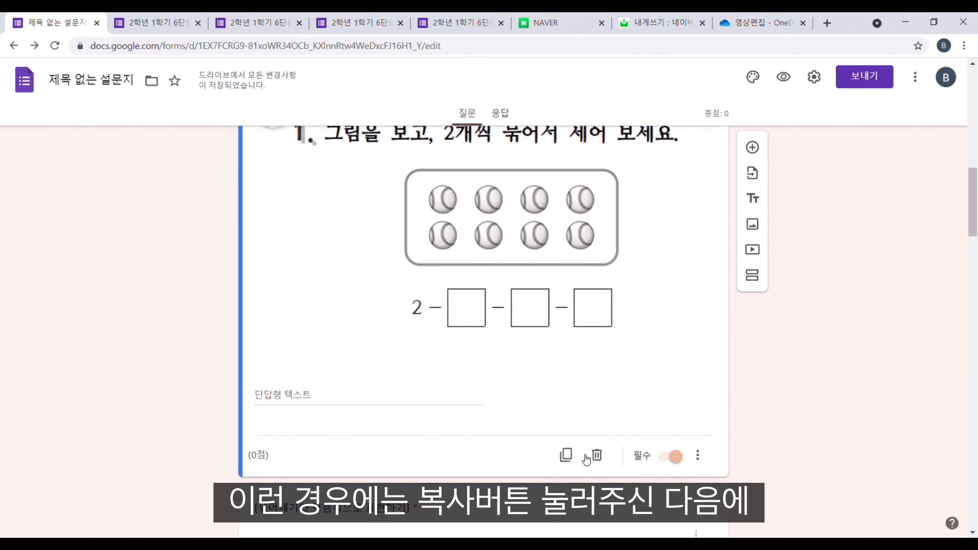
pyautogui.click(566, 454)
pyautogui.scroll(-3, 692, 353)
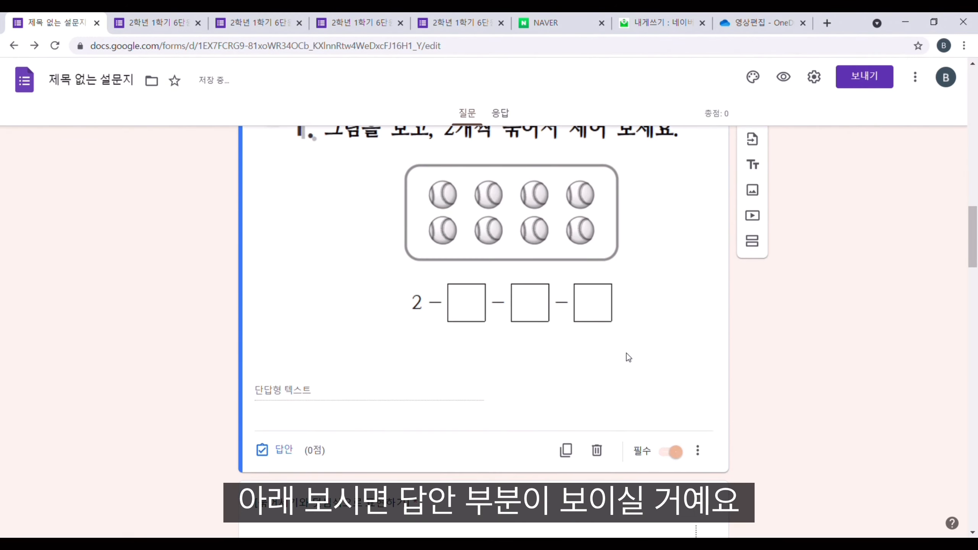
pyautogui.scroll(2, 342, 445)
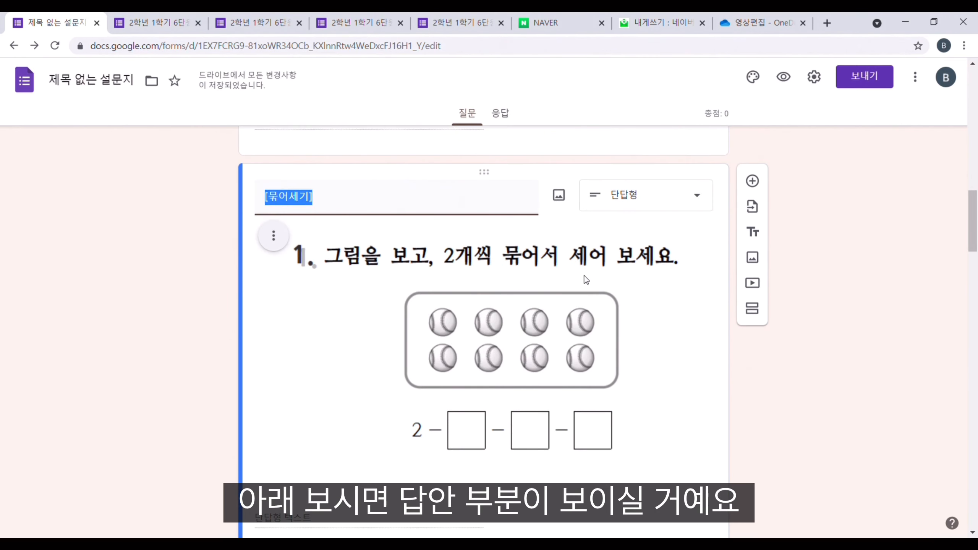
pyautogui.scroll(-3, 432, 332)
# Give the duplicated problem 1 a score of 1 point and add "4-6-8" as its correct answer
pyautogui.click(296, 449)
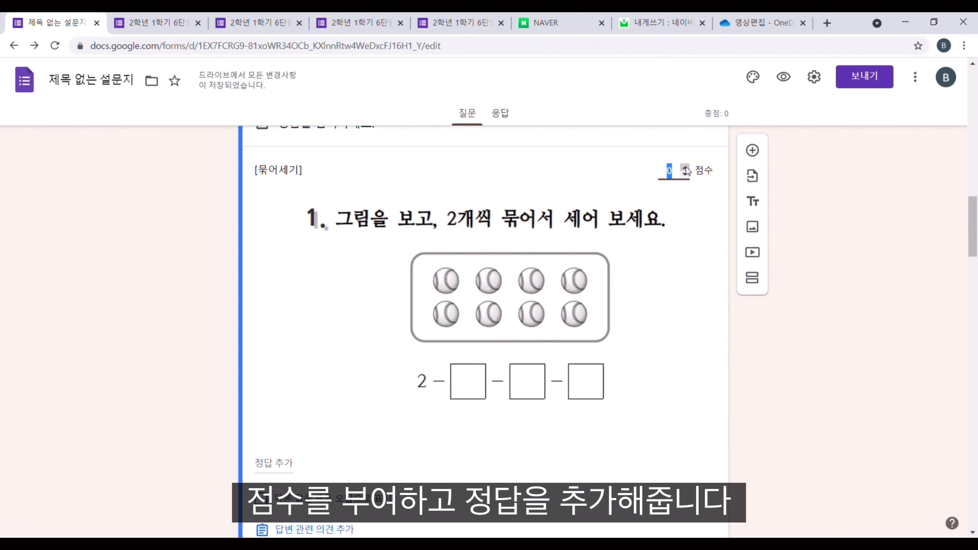
pyautogui.click(685, 168)
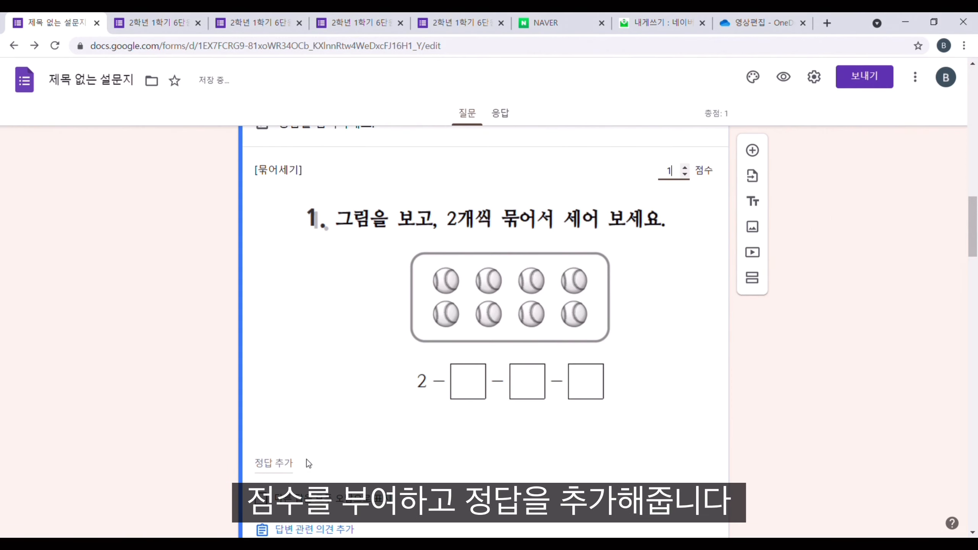
pyautogui.click(274, 464)
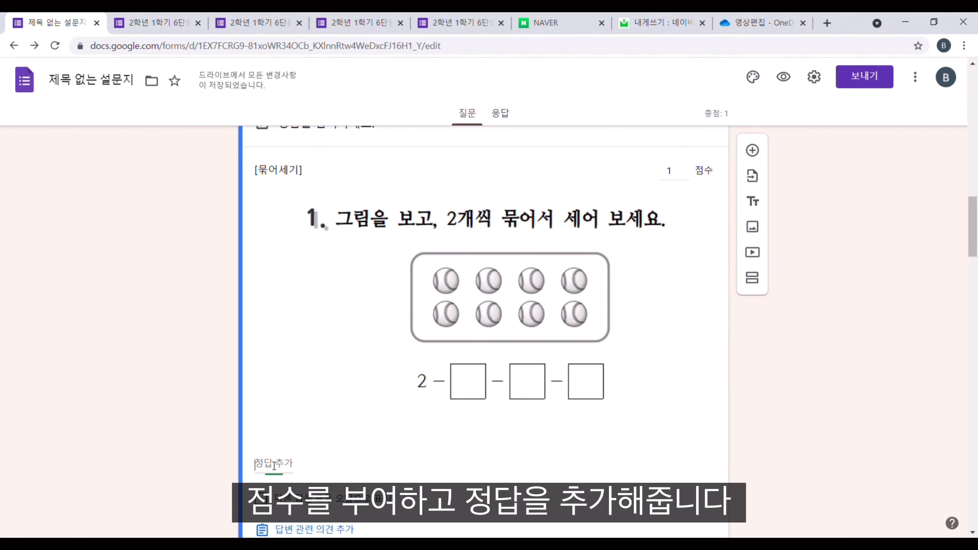
pyautogui.scroll(-1, 274, 468)
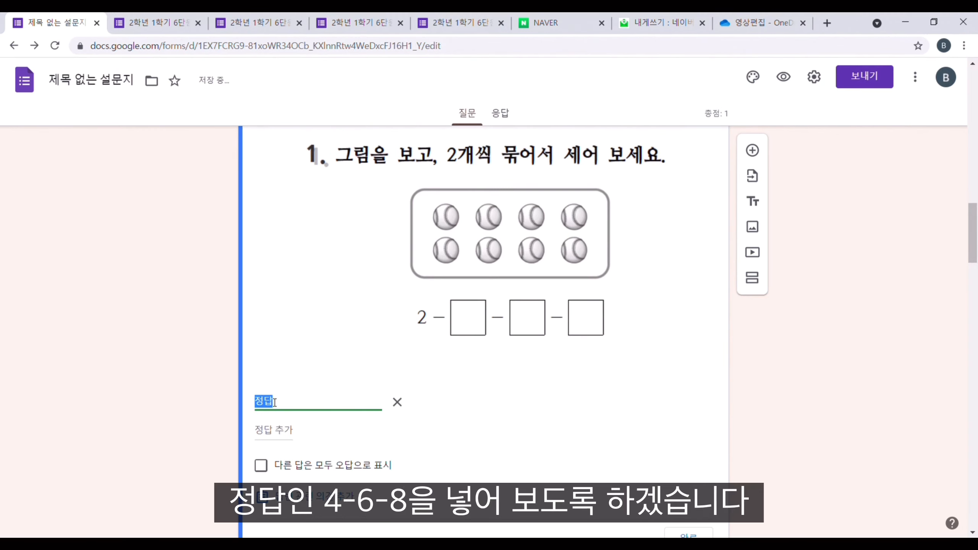
pyautogui.write('4-6-8')
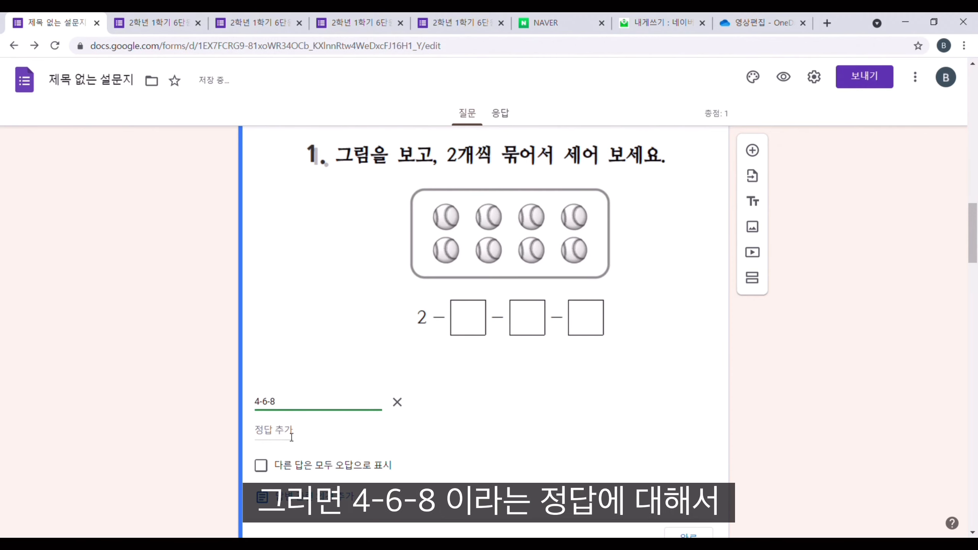
pyautogui.scroll(1, 421, 384)
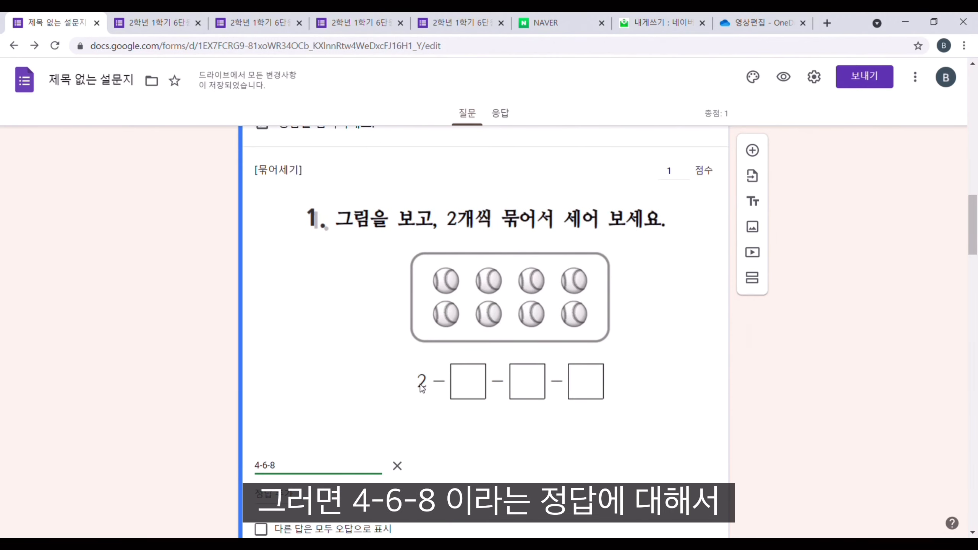
pyautogui.scroll(-1, 420, 387)
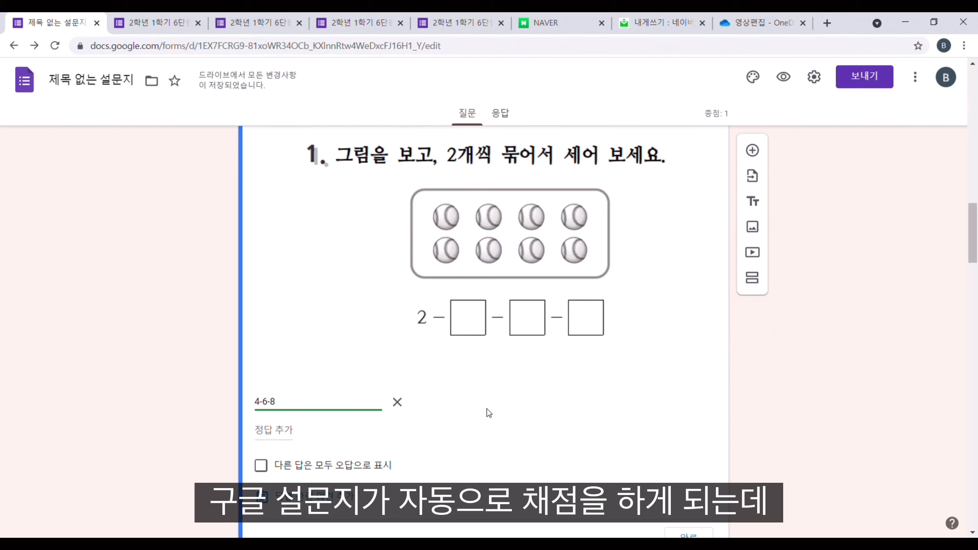
pyautogui.click(288, 430)
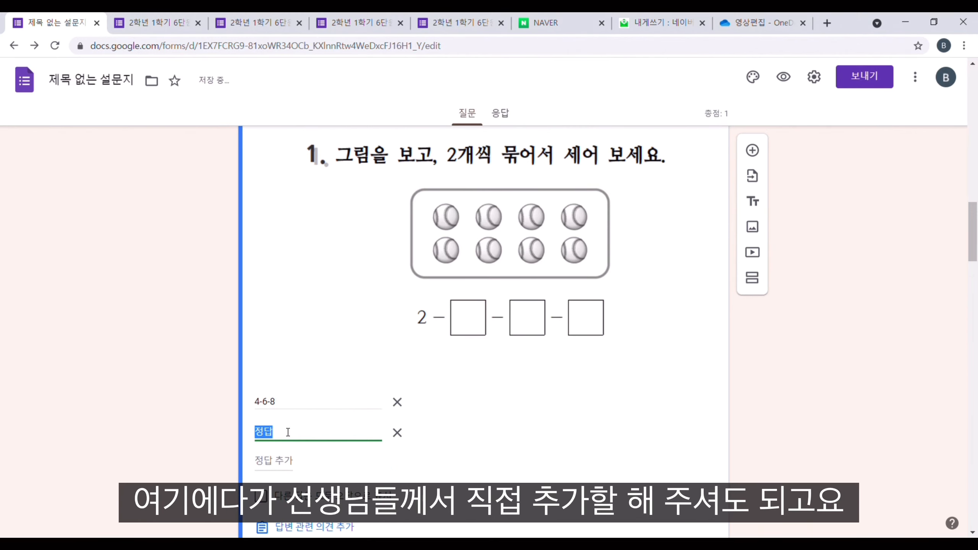
pyautogui.scroll(-2, 294, 441)
pyautogui.click(291, 333)
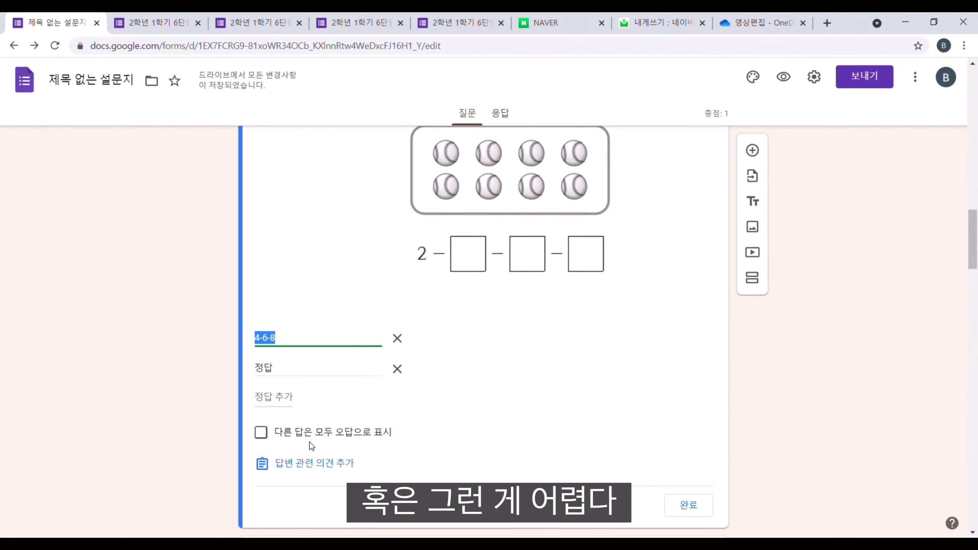
pyautogui.scroll(3, 342, 402)
pyautogui.scroll(-2, 342, 402)
pyautogui.click(397, 437)
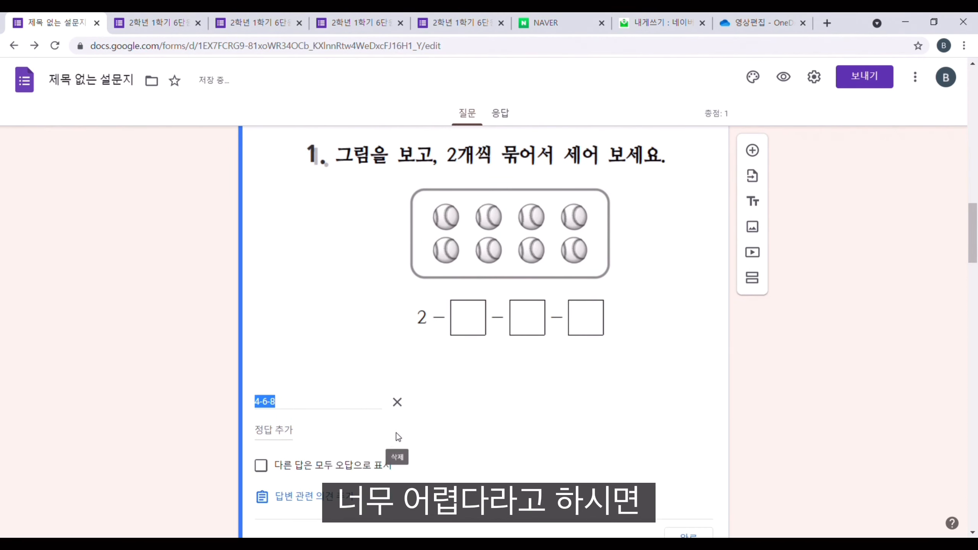
# Set problem 1's score to 0 points and open the answer feedback for editing
pyautogui.scroll(3, 693, 174)
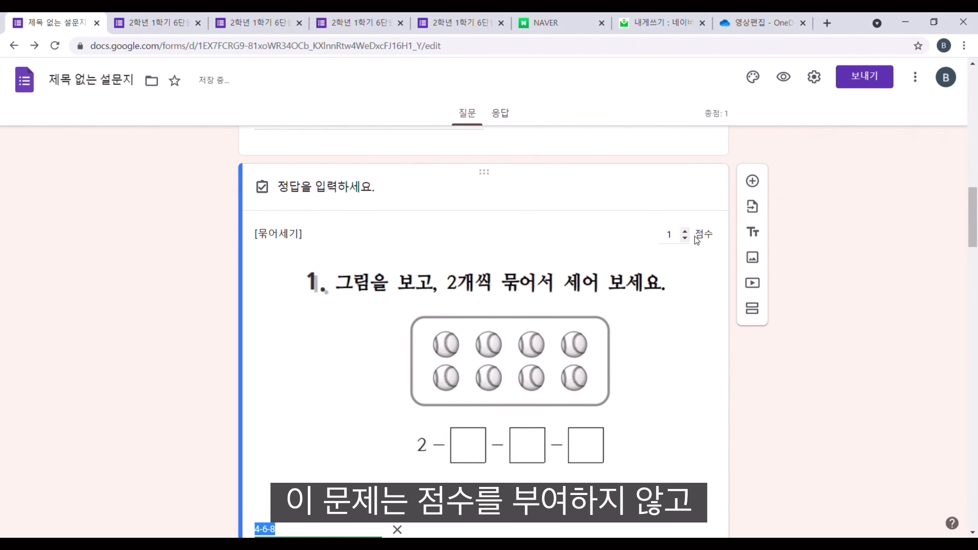
pyautogui.click(685, 238)
pyautogui.scroll(-3, 558, 269)
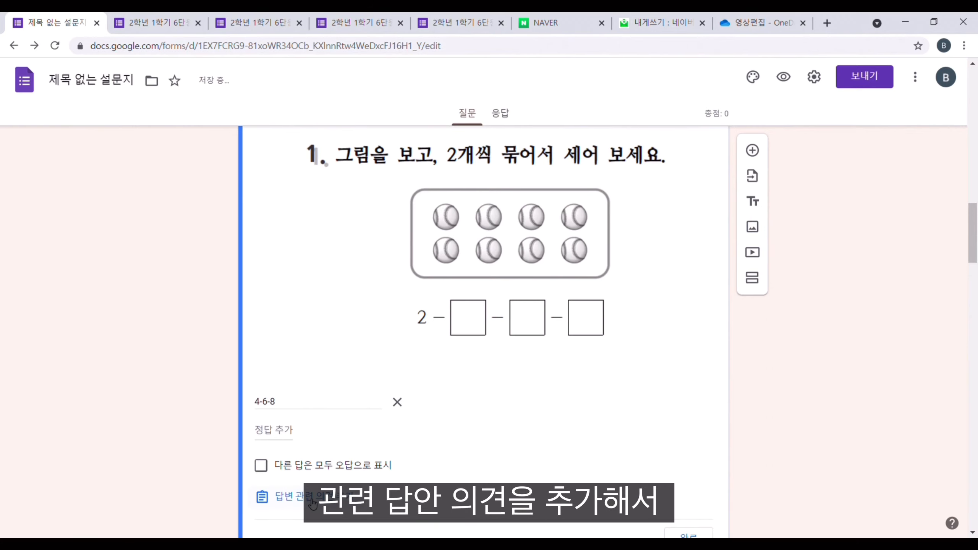
pyautogui.click(313, 502)
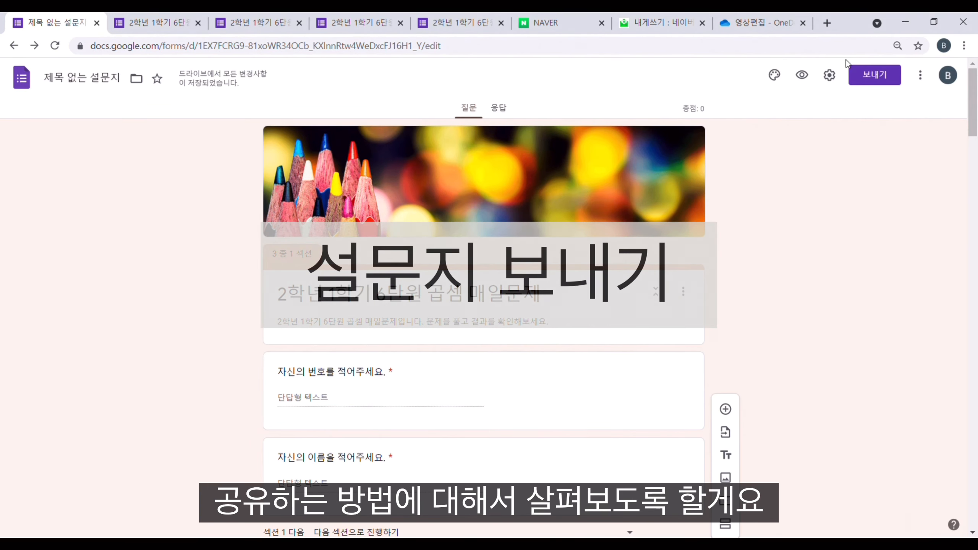
# Choose link as the form's sending method and turn on the "URL 단축" option to shorten the response link
pyautogui.click(873, 76)
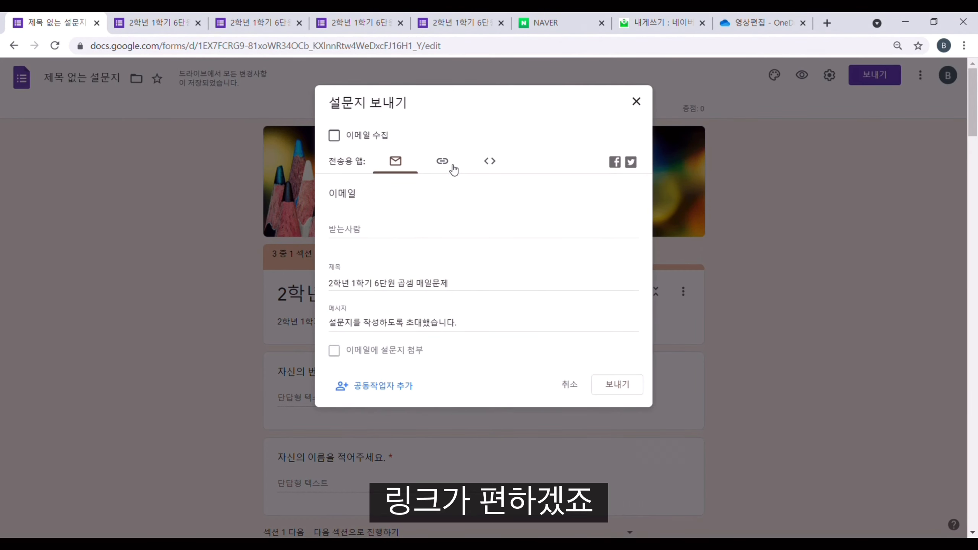
pyautogui.click(442, 162)
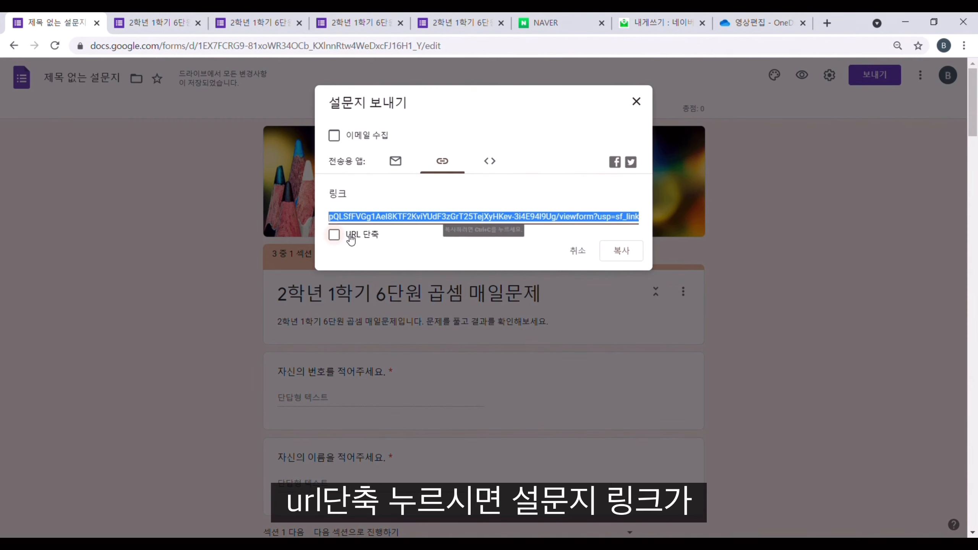
pyautogui.click(347, 237)
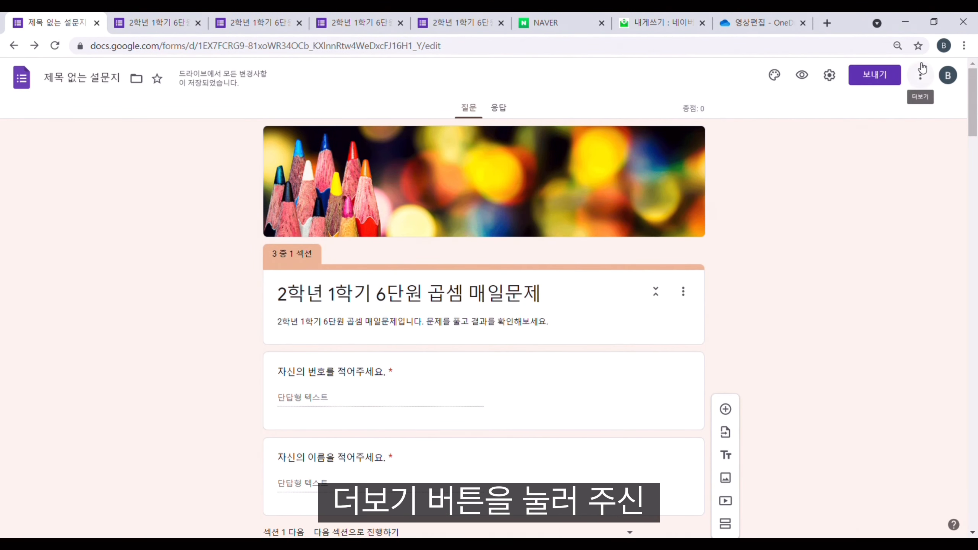
# In the form's collaborator settings, change link access to "링크가 있는 모든 사용자에게 공개"
pyautogui.click(920, 70)
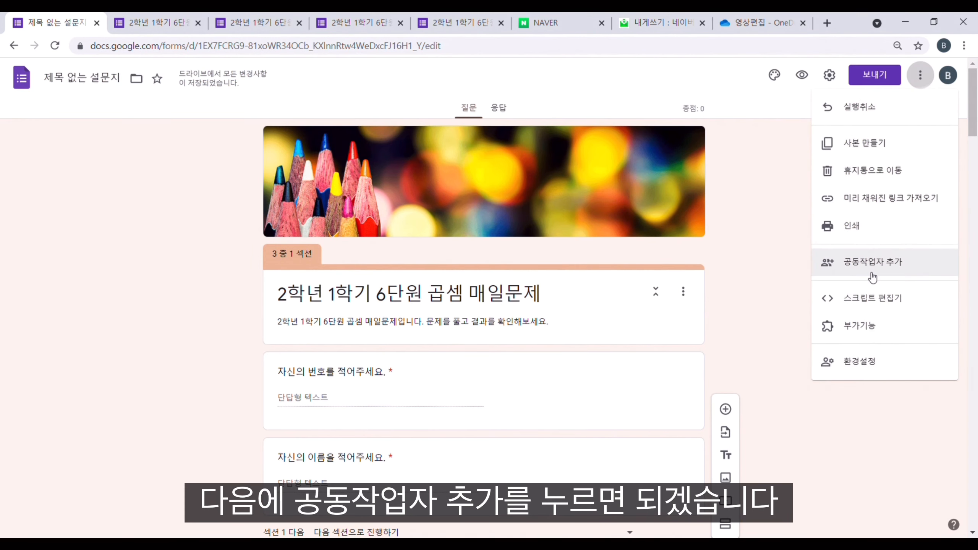
pyautogui.click(876, 265)
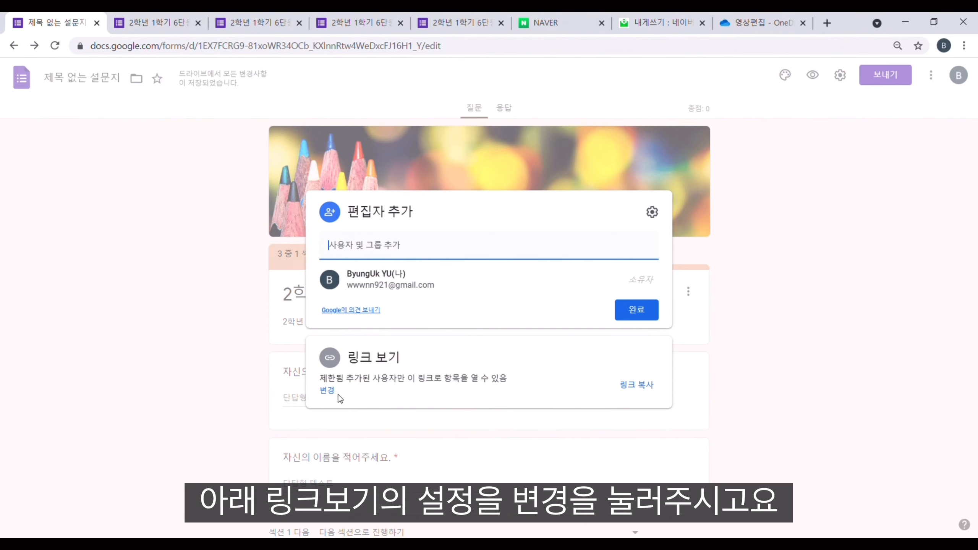
pyautogui.click(328, 390)
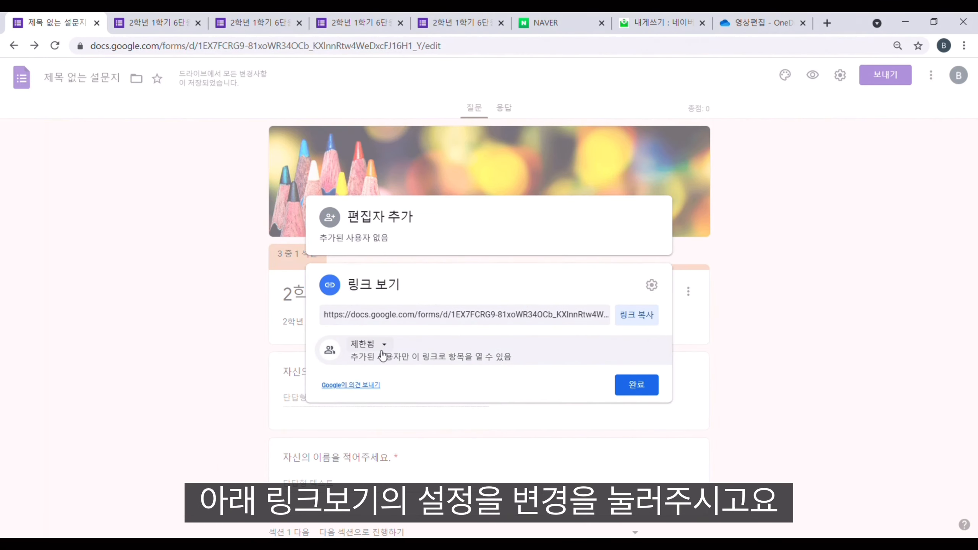
pyautogui.click(384, 344)
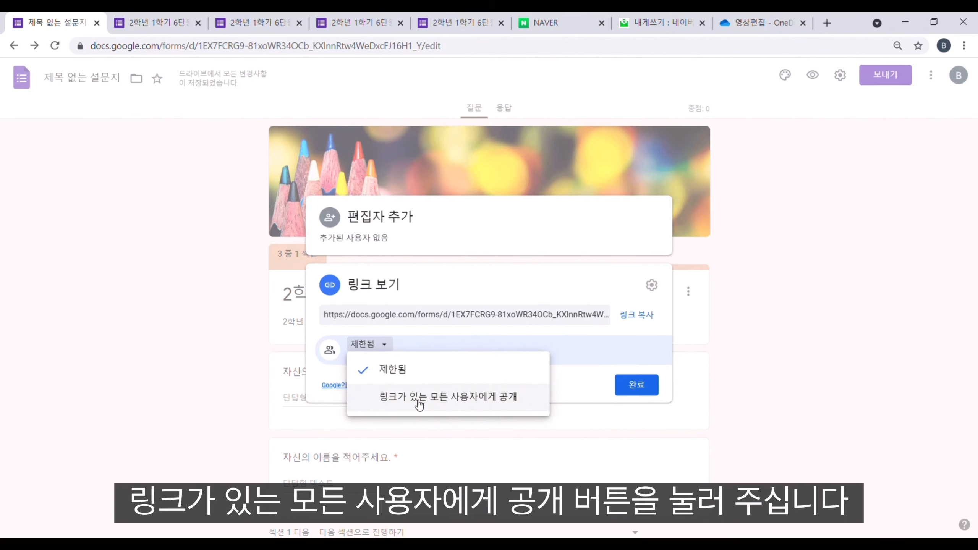
pyautogui.click(448, 400)
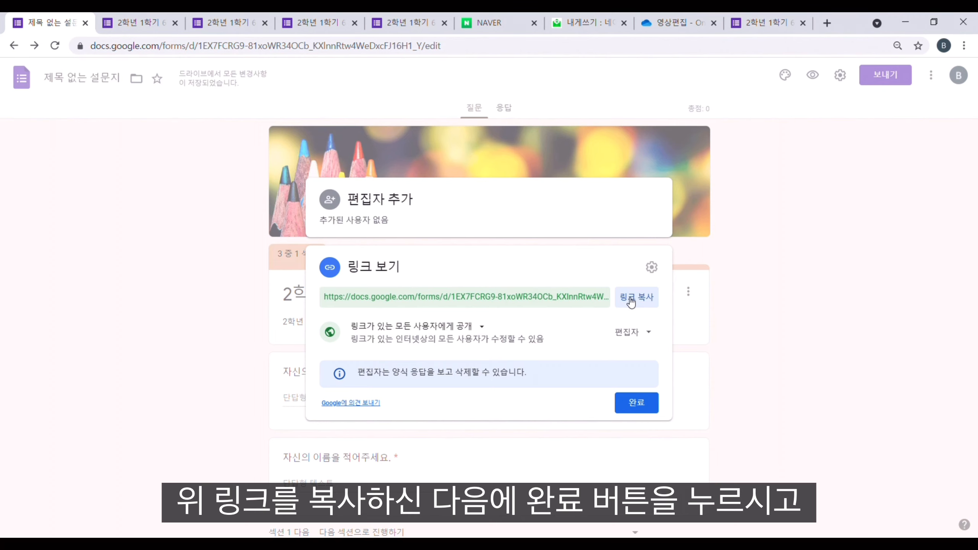
# Copy the collaborator link and open it in a new browser tab to check that the "자신의 번호를 적어주세요." question is editable
pyautogui.click(631, 302)
pyautogui.click(637, 403)
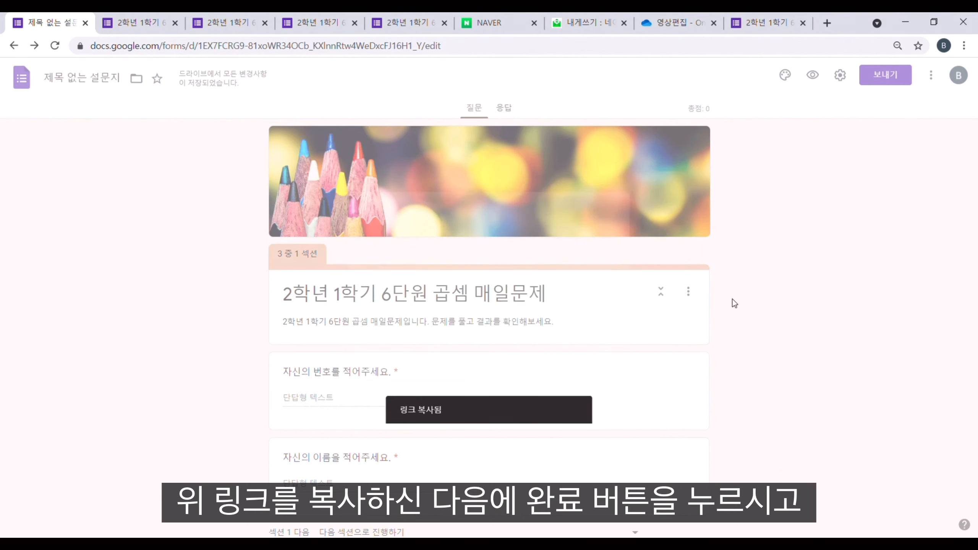
pyautogui.click(827, 25)
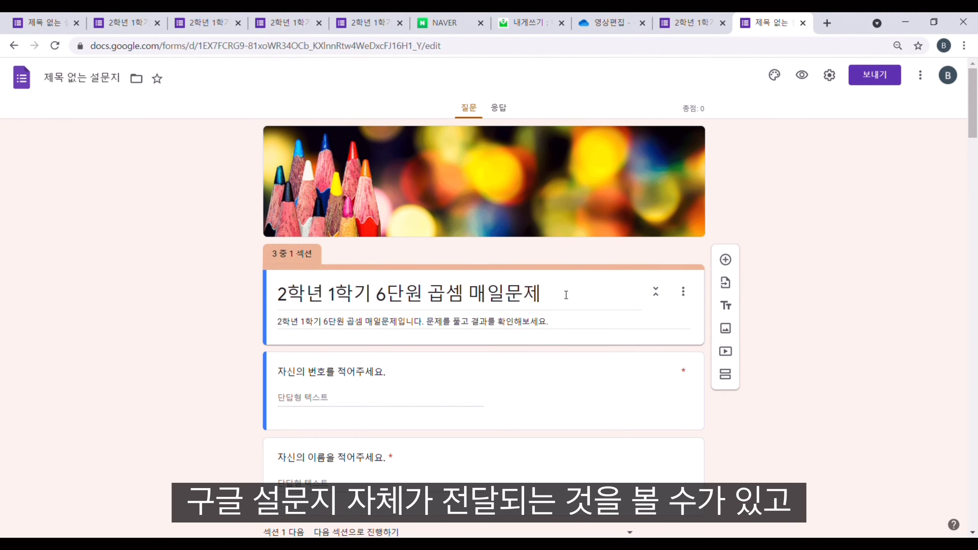
pyautogui.click(436, 380)
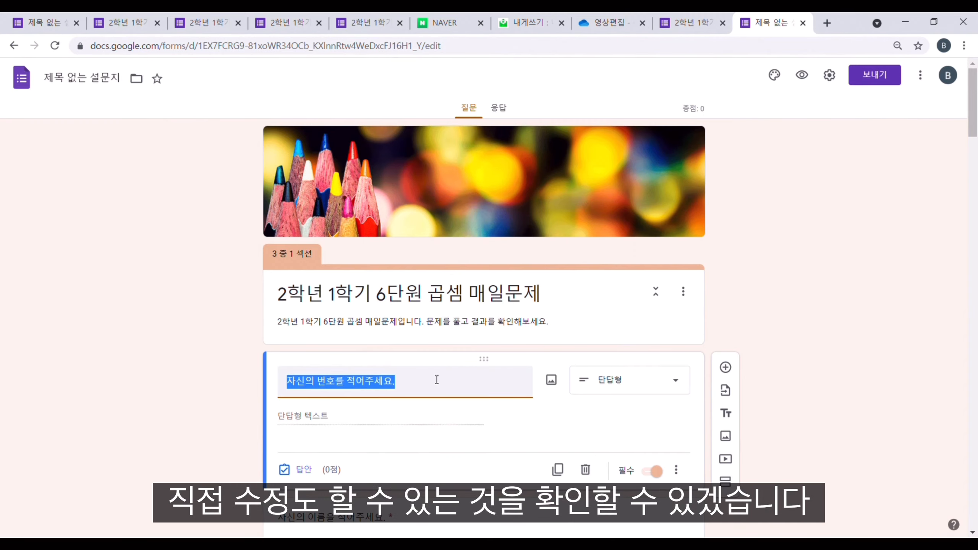